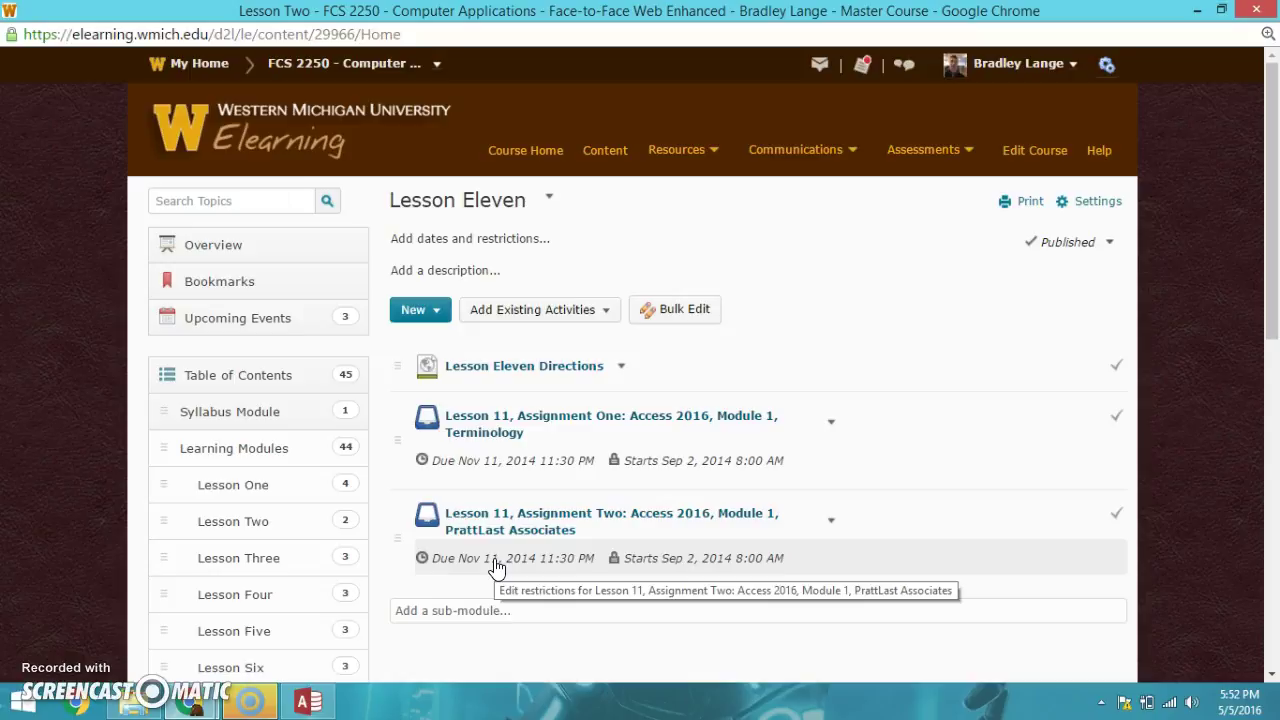
Step: Open Lesson Eleven Directions and read the instructions for both assignments and the Student Data Files section
{"action": "left_click", "coordinate": [489, 366]}
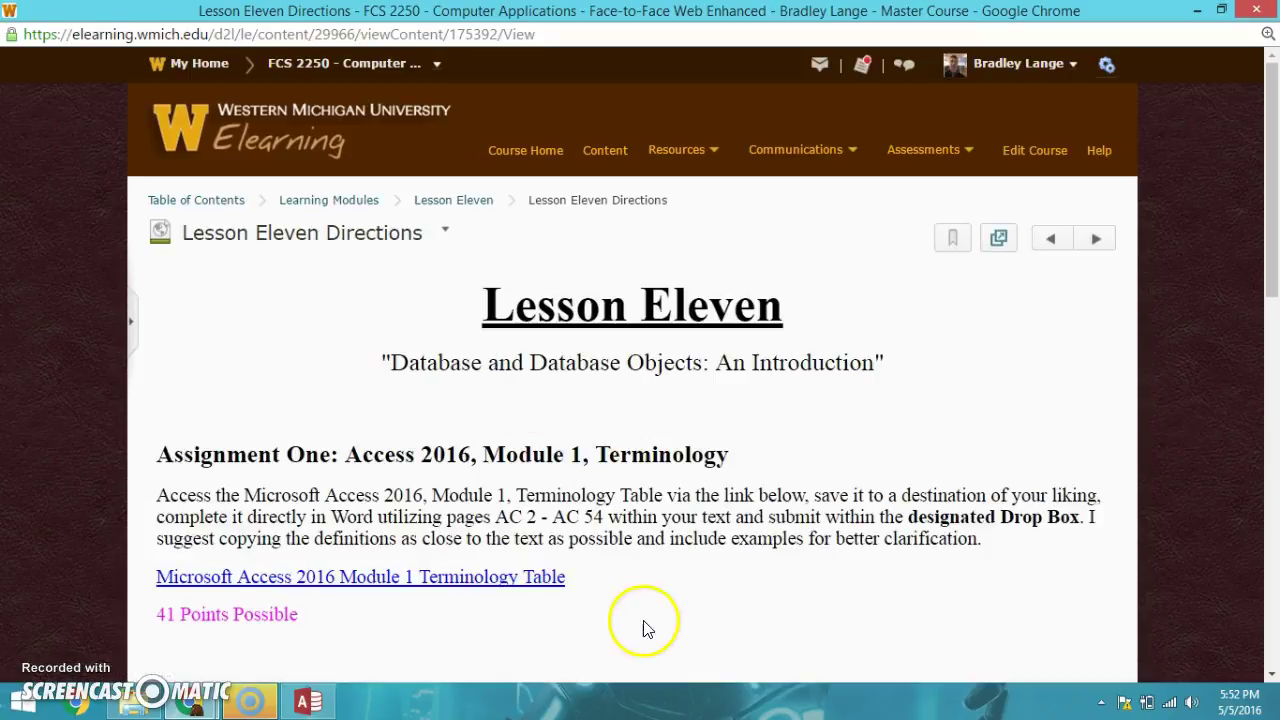
{"action": "scroll", "coordinate": [648, 636], "scroll_direction": "down", "scroll_amount": 1}
{"action": "scroll", "coordinate": [648, 640], "scroll_direction": "down", "scroll_amount": 2}
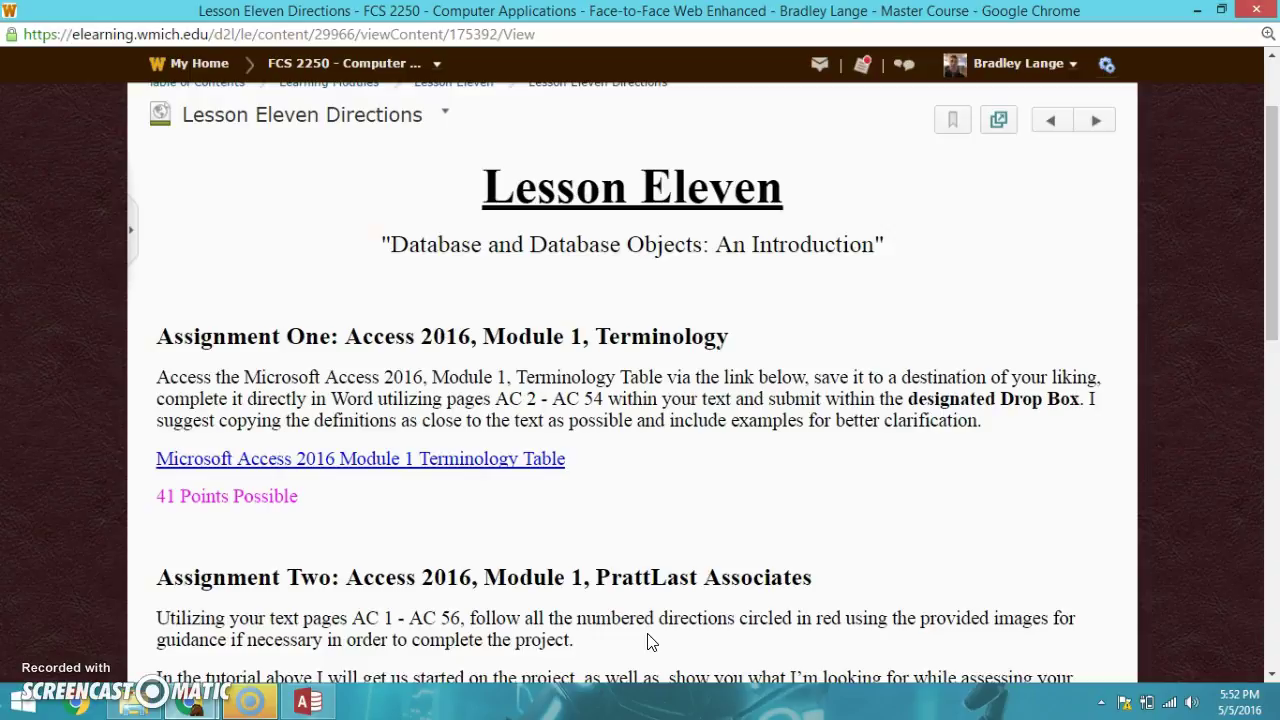
{"action": "scroll", "coordinate": [612, 516], "scroll_direction": "down", "scroll_amount": 1}
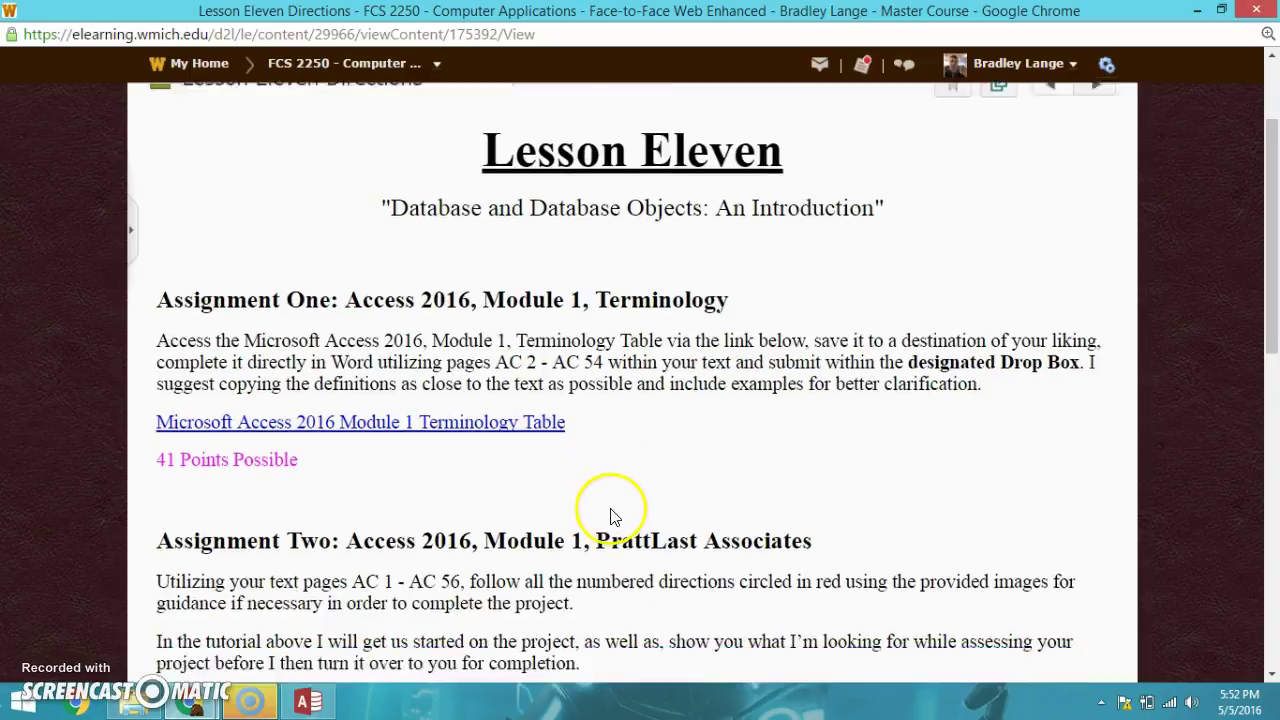
{"action": "scroll", "coordinate": [613, 516], "scroll_direction": "down", "scroll_amount": 3}
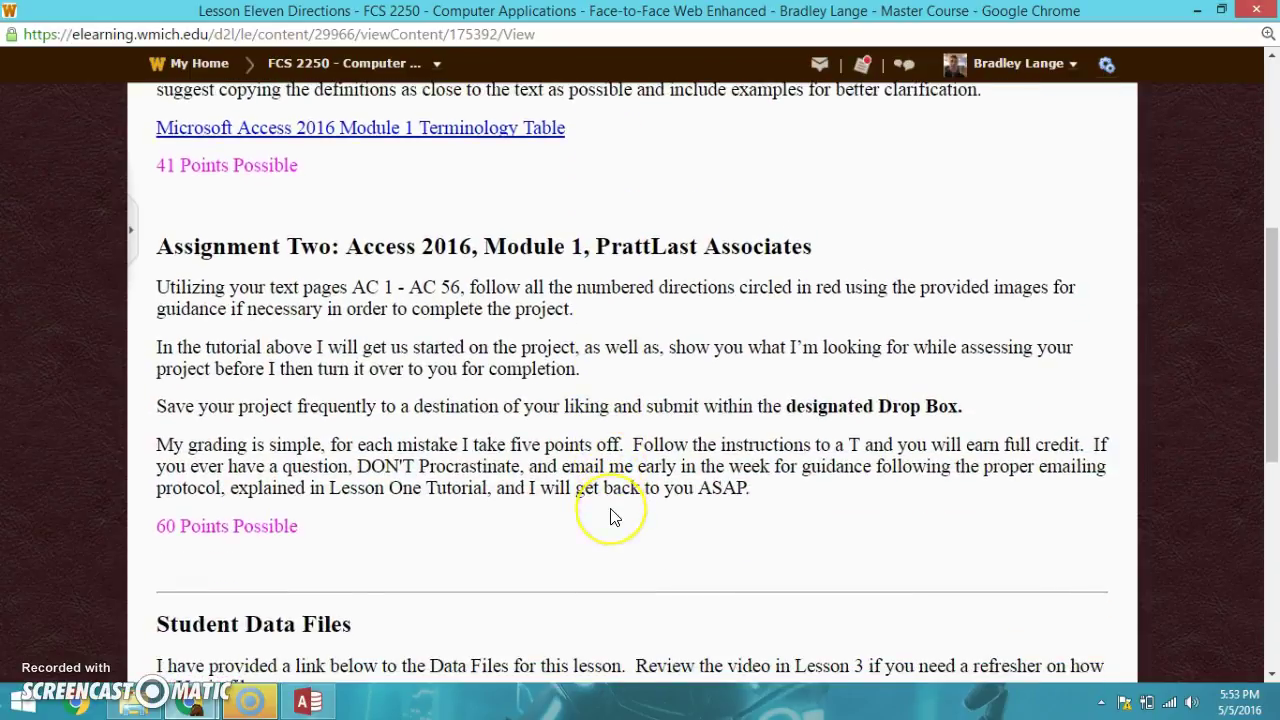
{"action": "scroll", "coordinate": [613, 516], "scroll_direction": "down", "scroll_amount": 3}
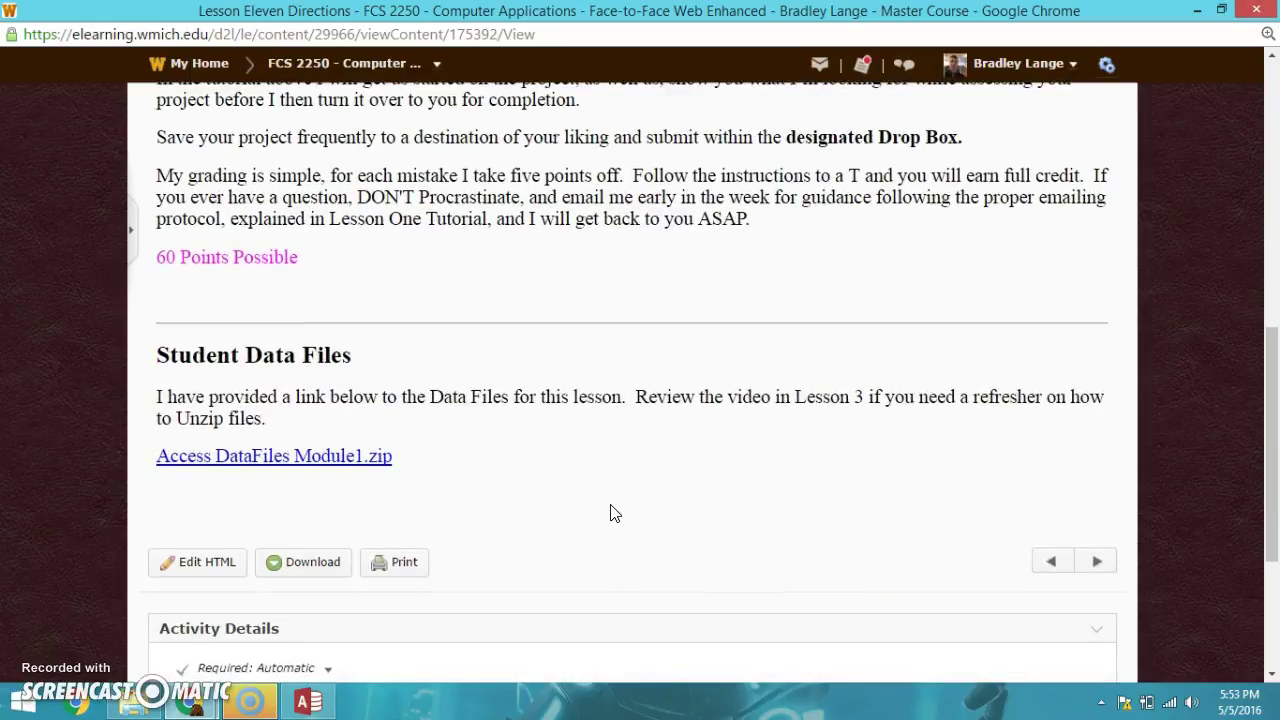
{"action": "scroll", "coordinate": [613, 513], "scroll_direction": "up", "scroll_amount": 2}
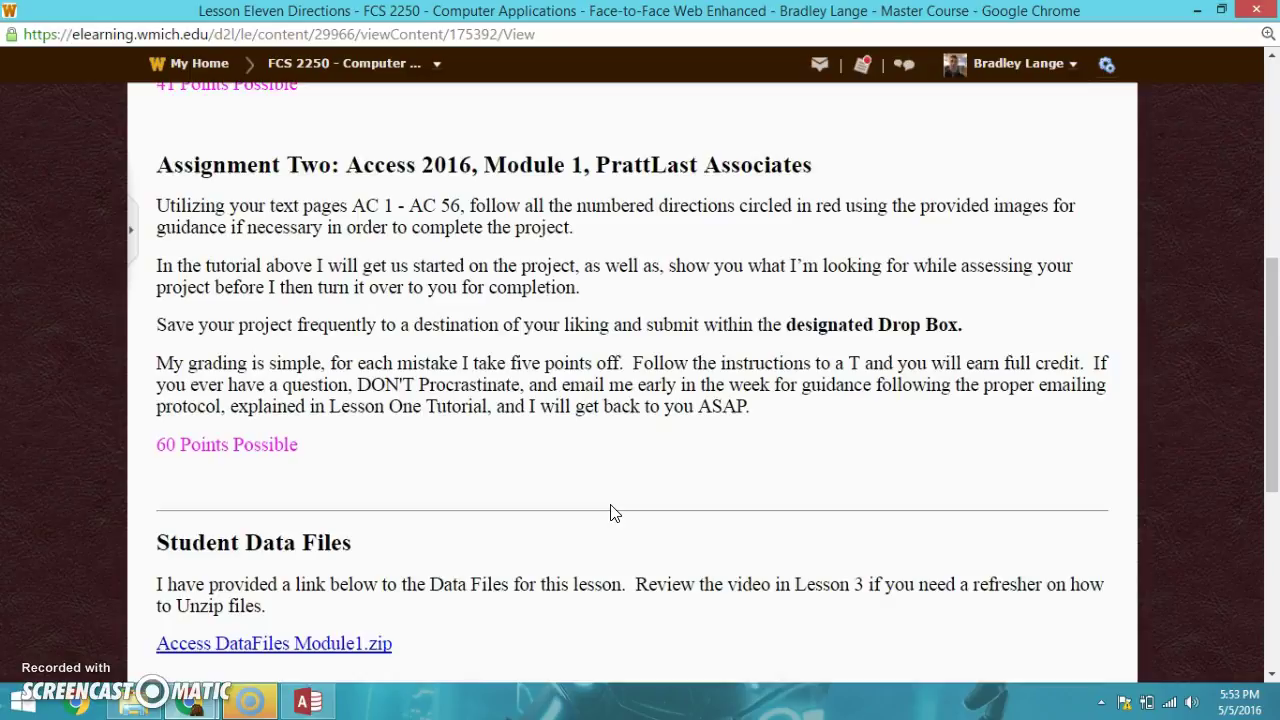
{"action": "scroll", "coordinate": [613, 513], "scroll_direction": "up", "scroll_amount": 2}
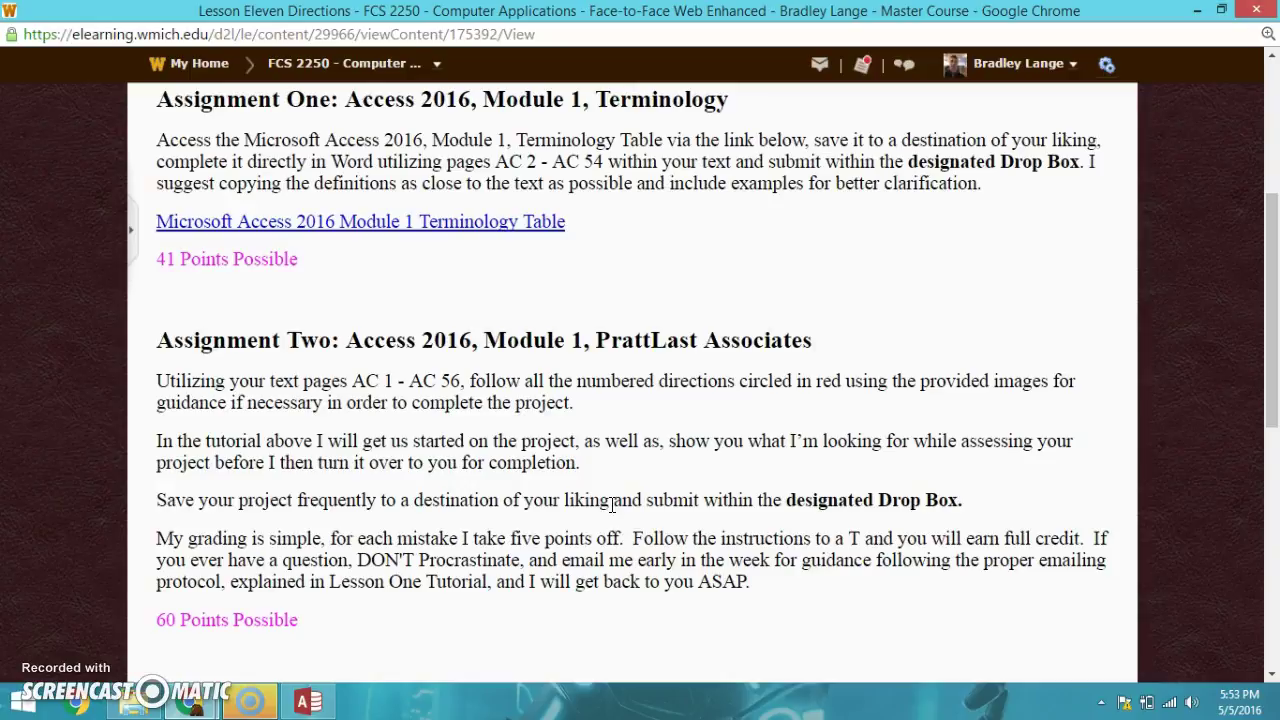
Step: Switch to the PrattLast Associates database in Access, then collapse and re-expand the Navigation Pane
{"action": "left_click", "coordinate": [320, 705]}
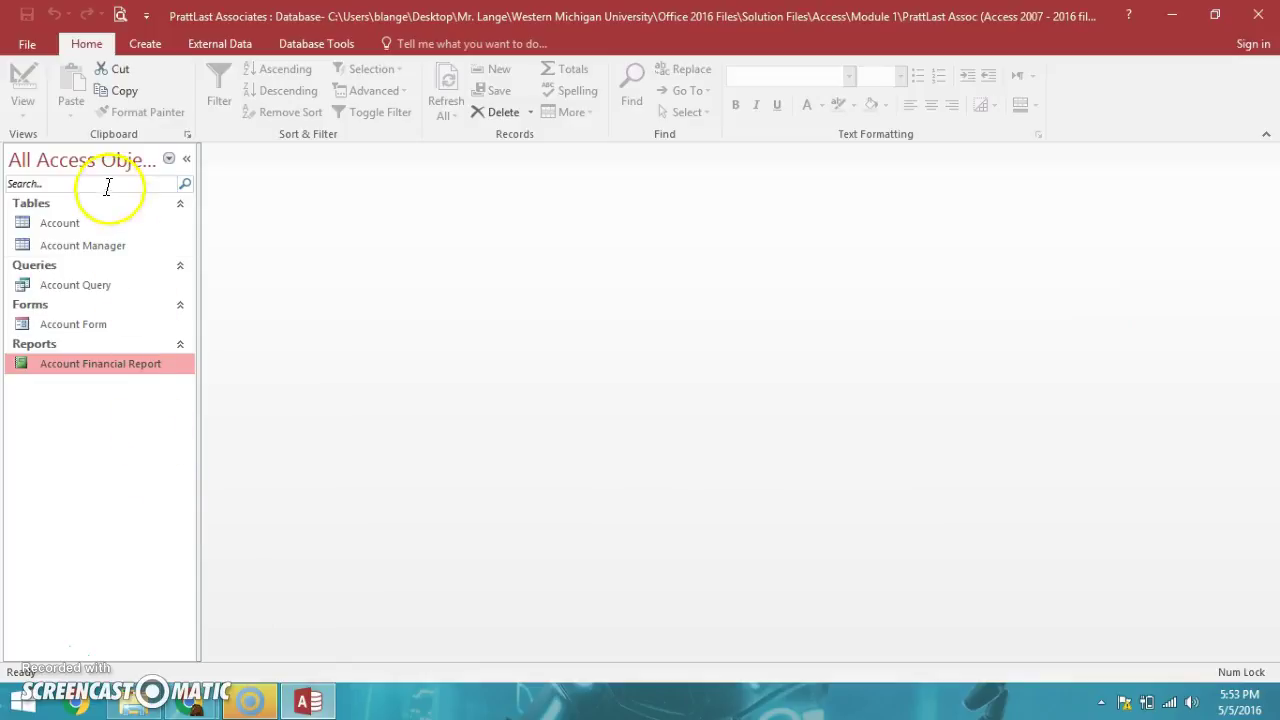
{"action": "left_click", "coordinate": [190, 160]}
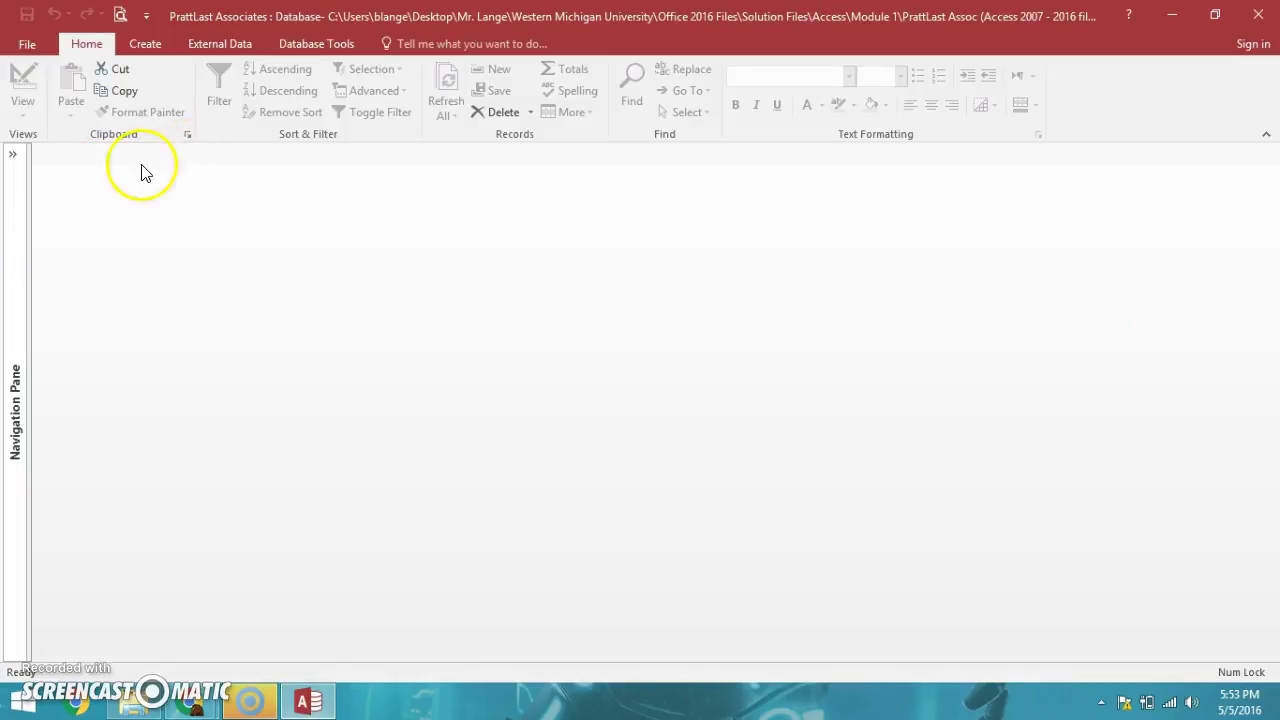
{"action": "left_click", "coordinate": [14, 163]}
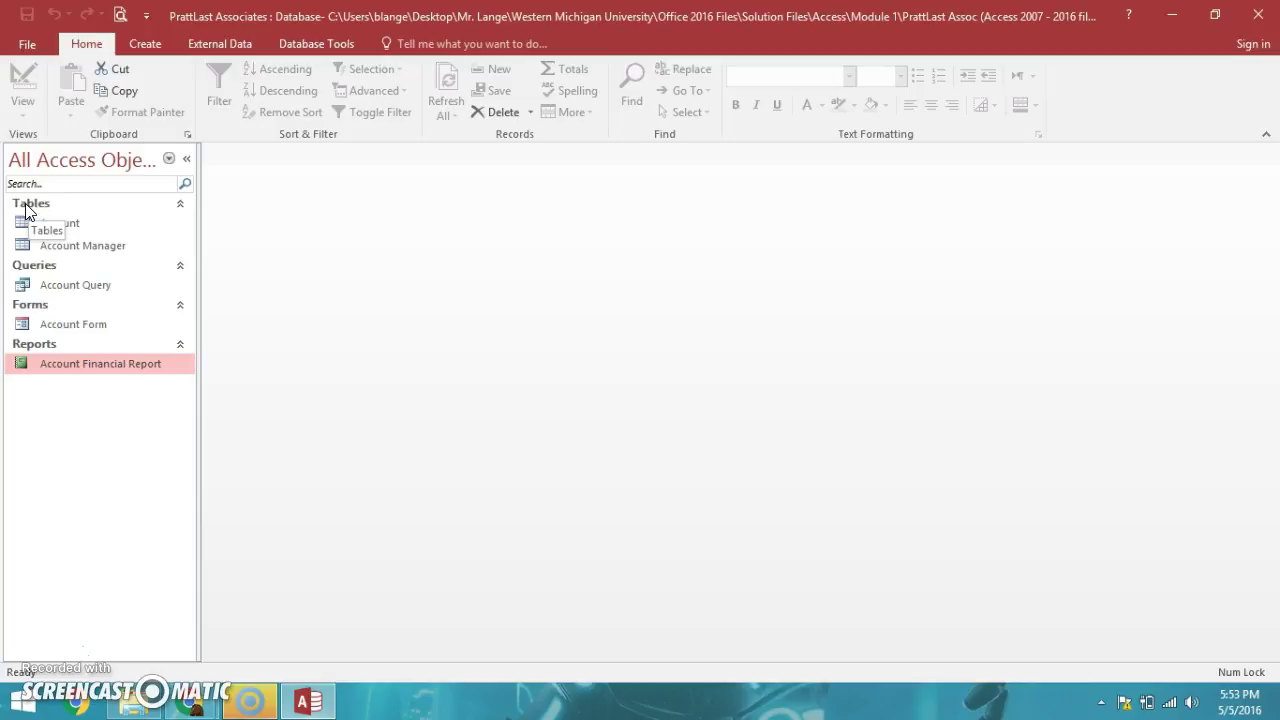
Step: Open the Account and Account Manager tables and the Account Query to examine their fields and records
{"action": "left_click", "coordinate": [52, 223]}
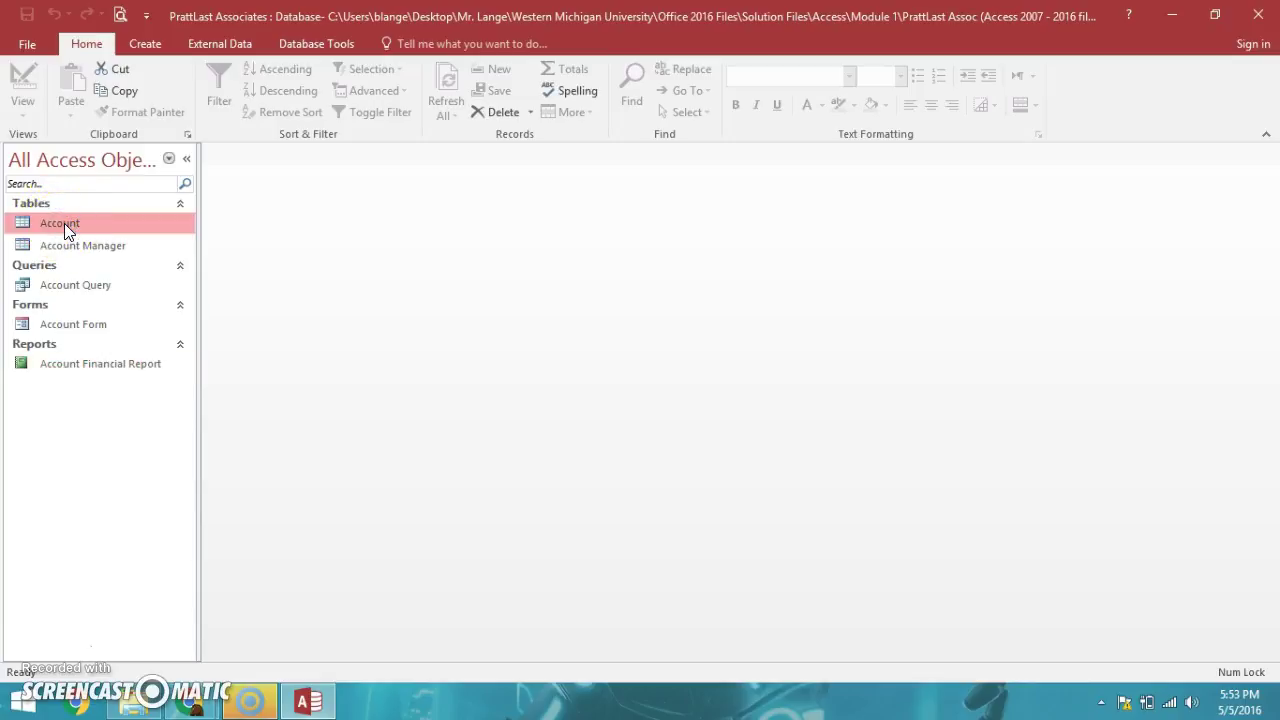
{"action": "double_click", "coordinate": [79, 222]}
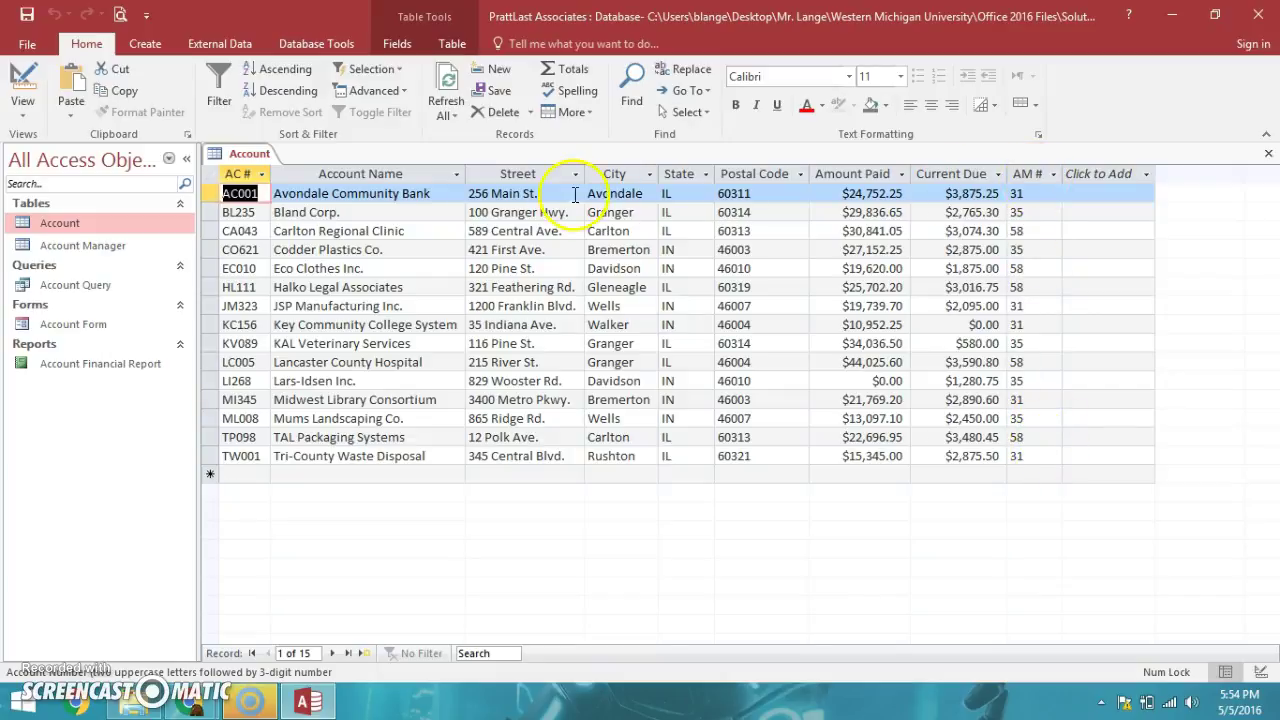
{"action": "double_click", "coordinate": [98, 248]}
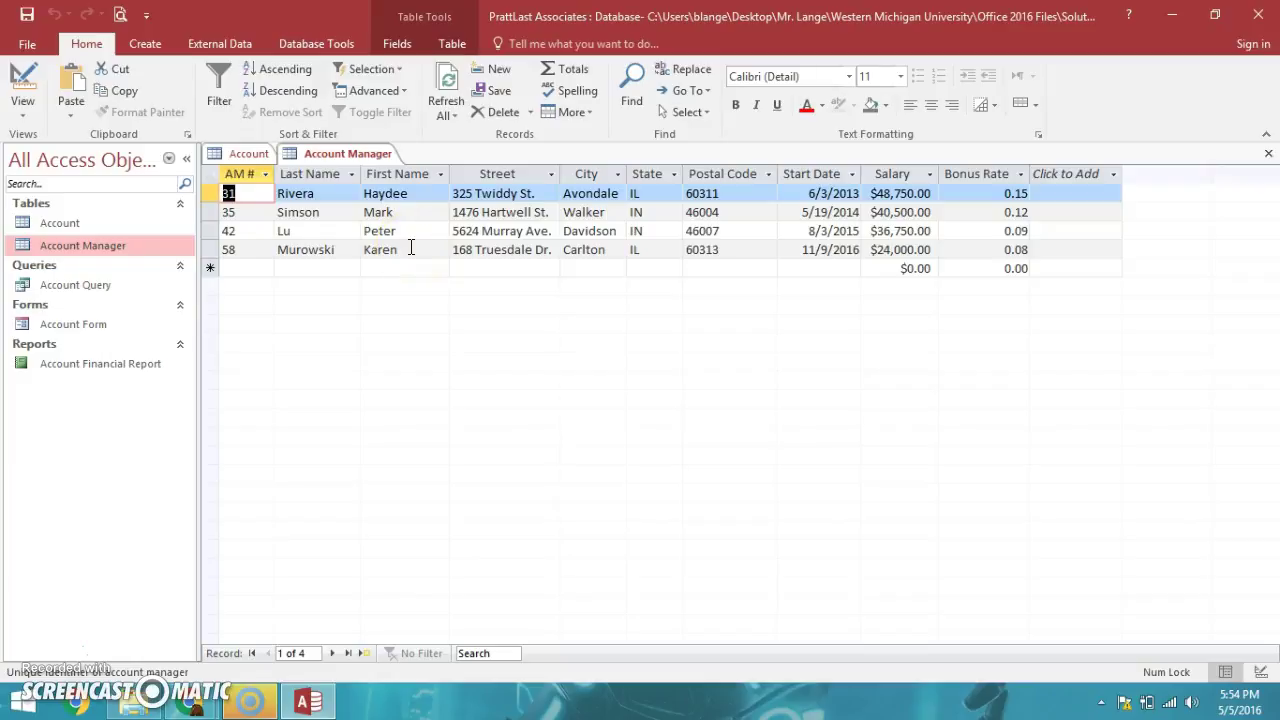
{"action": "double_click", "coordinate": [62, 288]}
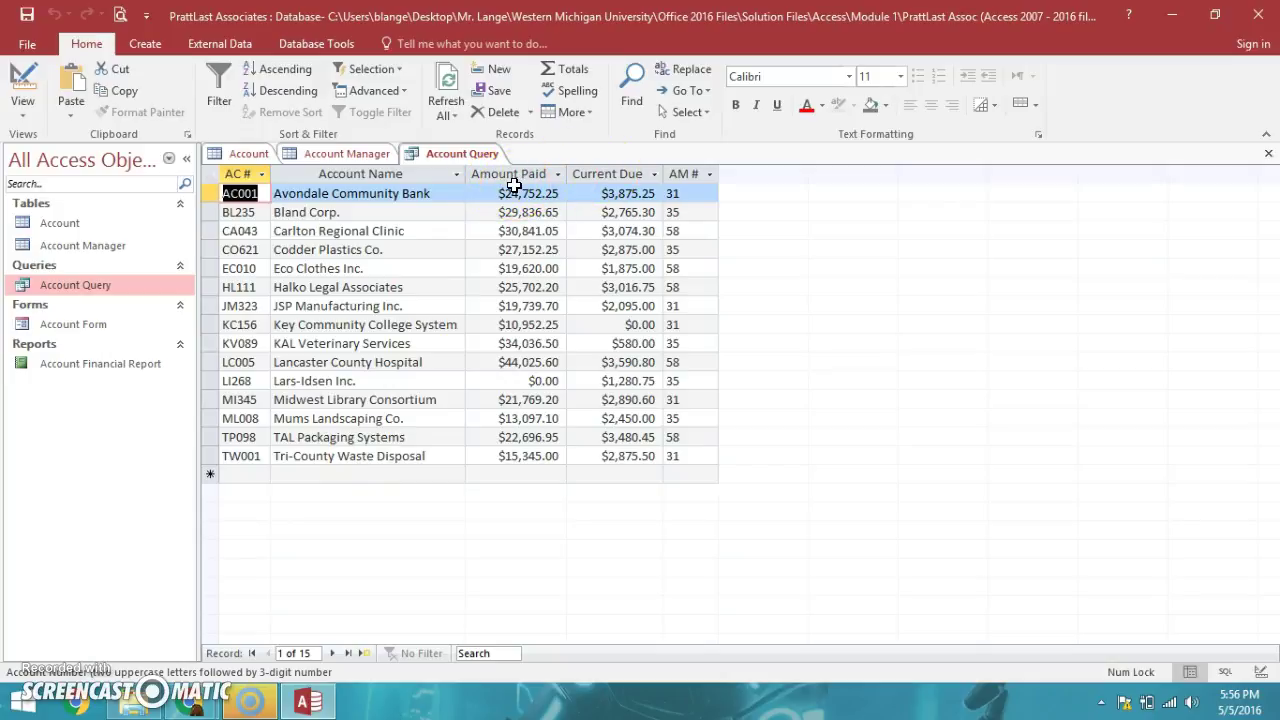
Step: Open the Account Form, browse its records forward to Mums Landscaping Co., and select that record's Street entry
{"action": "left_click", "coordinate": [79, 324]}
{"action": "double_click", "coordinate": [79, 324]}
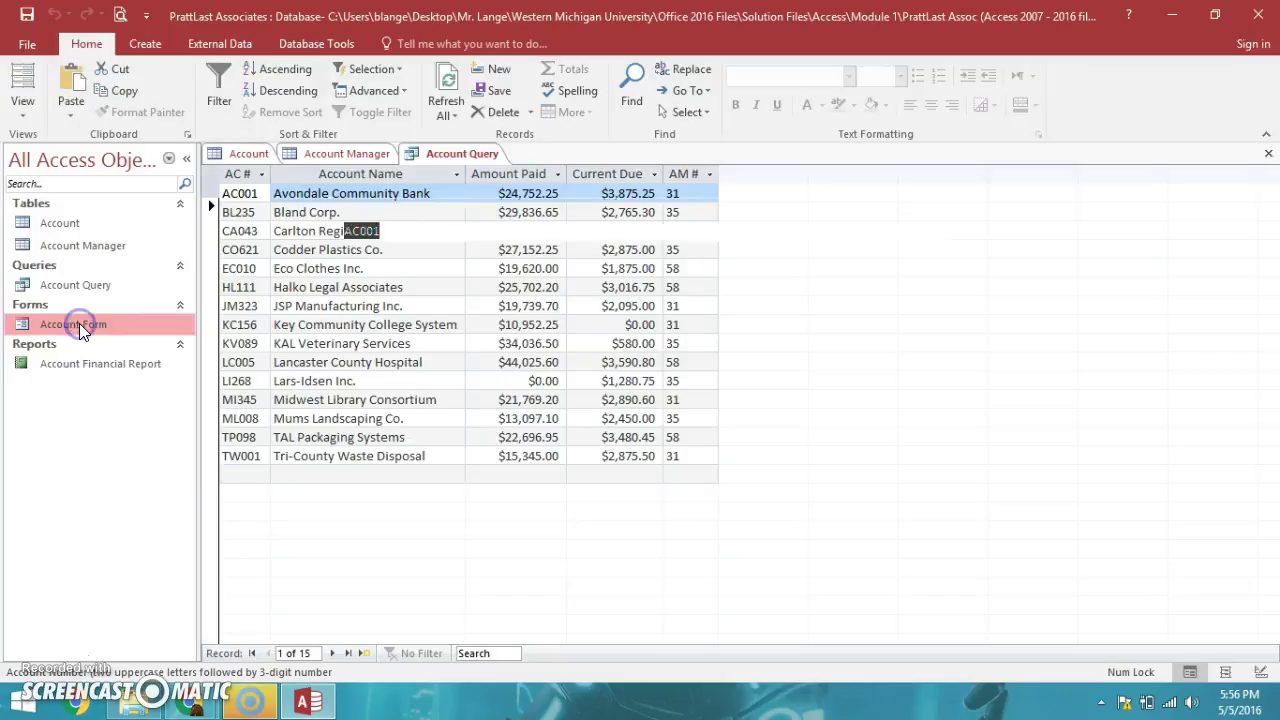
{"action": "left_click", "coordinate": [333, 654]}
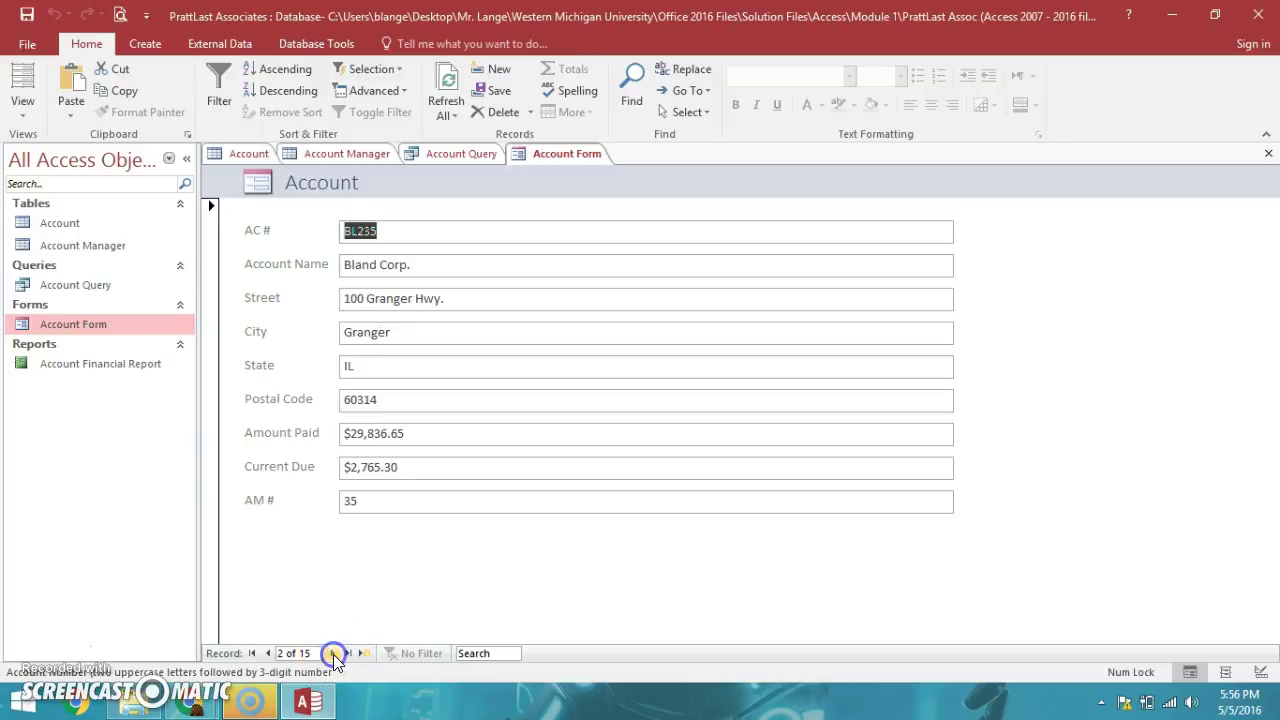
{"action": "left_click", "coordinate": [333, 654]}
{"action": "left_click", "coordinate": [333, 654]}
{"action": "left_click", "coordinate": [333, 654]}
{"action": "left_click", "coordinate": [333, 654]}
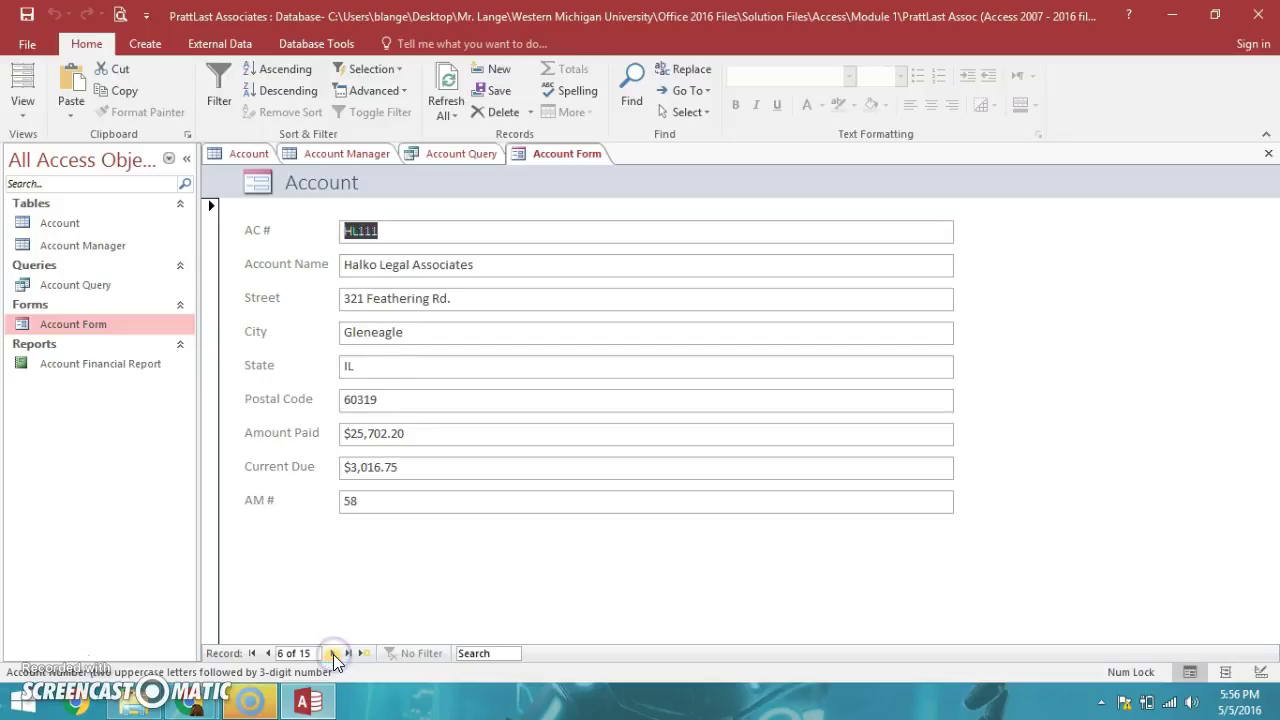
{"action": "left_click", "coordinate": [333, 654]}
{"action": "left_click", "coordinate": [333, 654]}
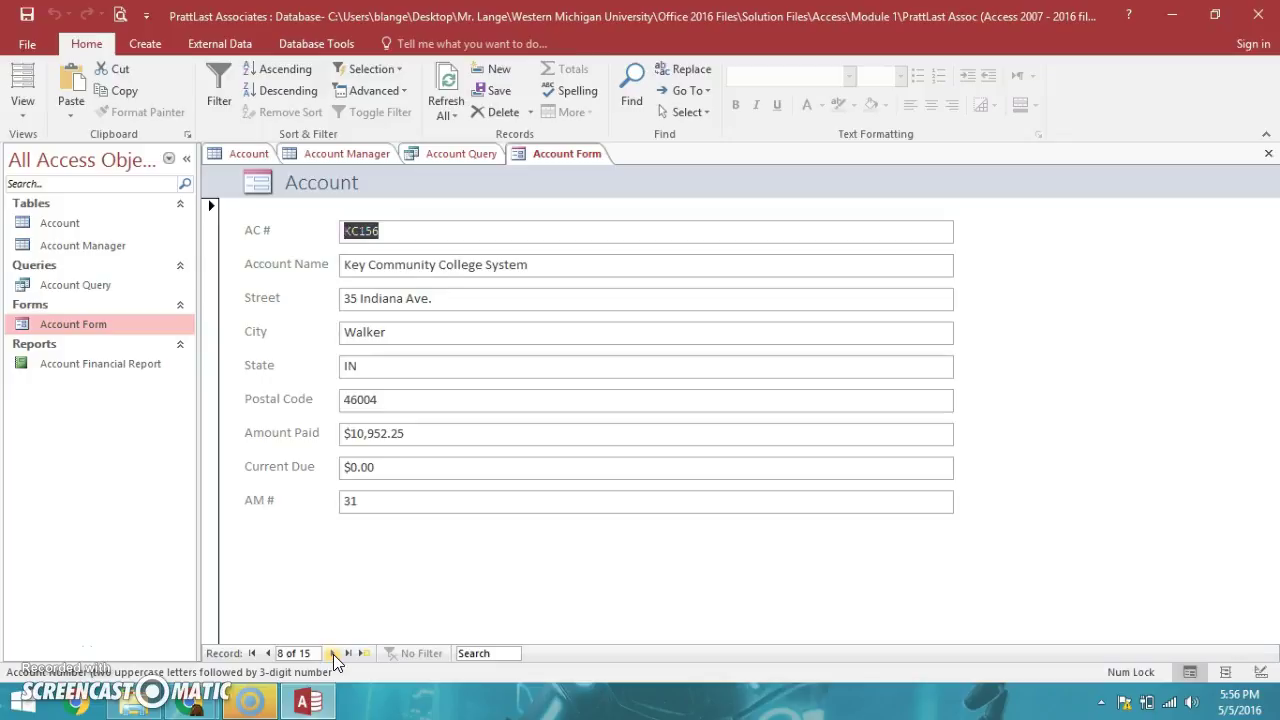
{"action": "left_click", "coordinate": [333, 654]}
{"action": "left_click", "coordinate": [333, 654]}
{"action": "left_click", "coordinate": [333, 654]}
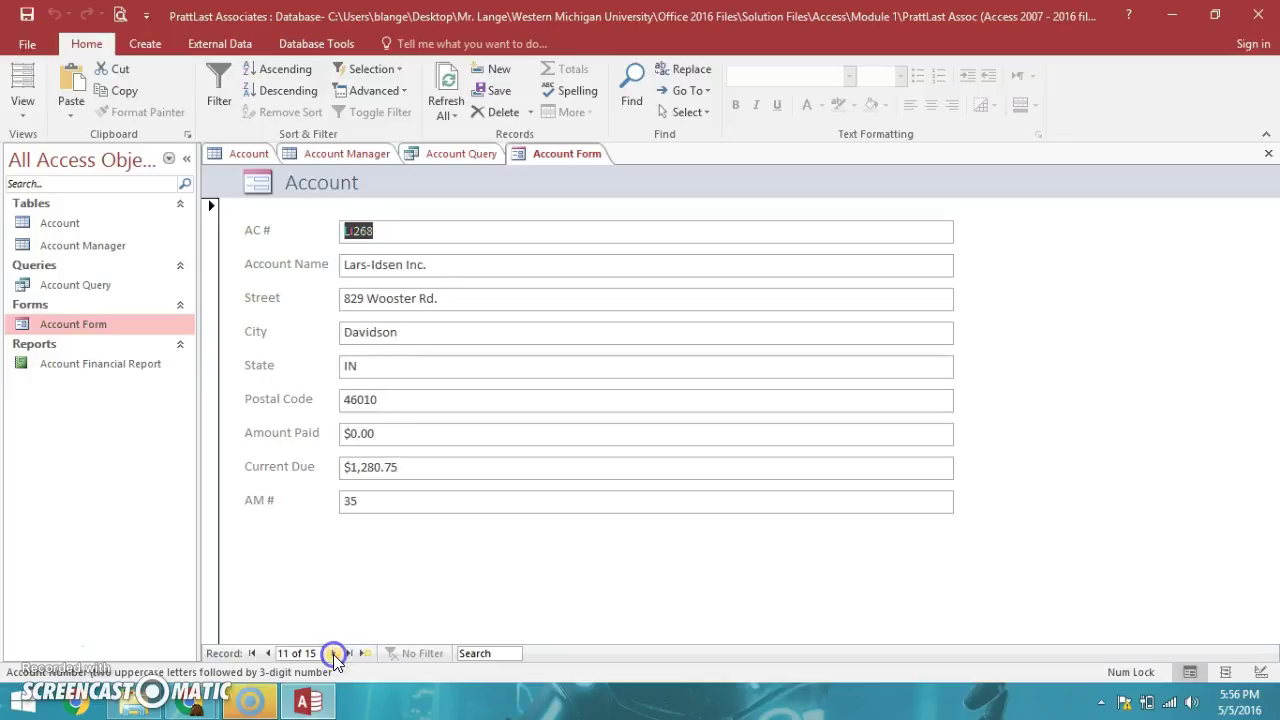
{"action": "left_click", "coordinate": [333, 654]}
{"action": "left_click", "coordinate": [333, 654]}
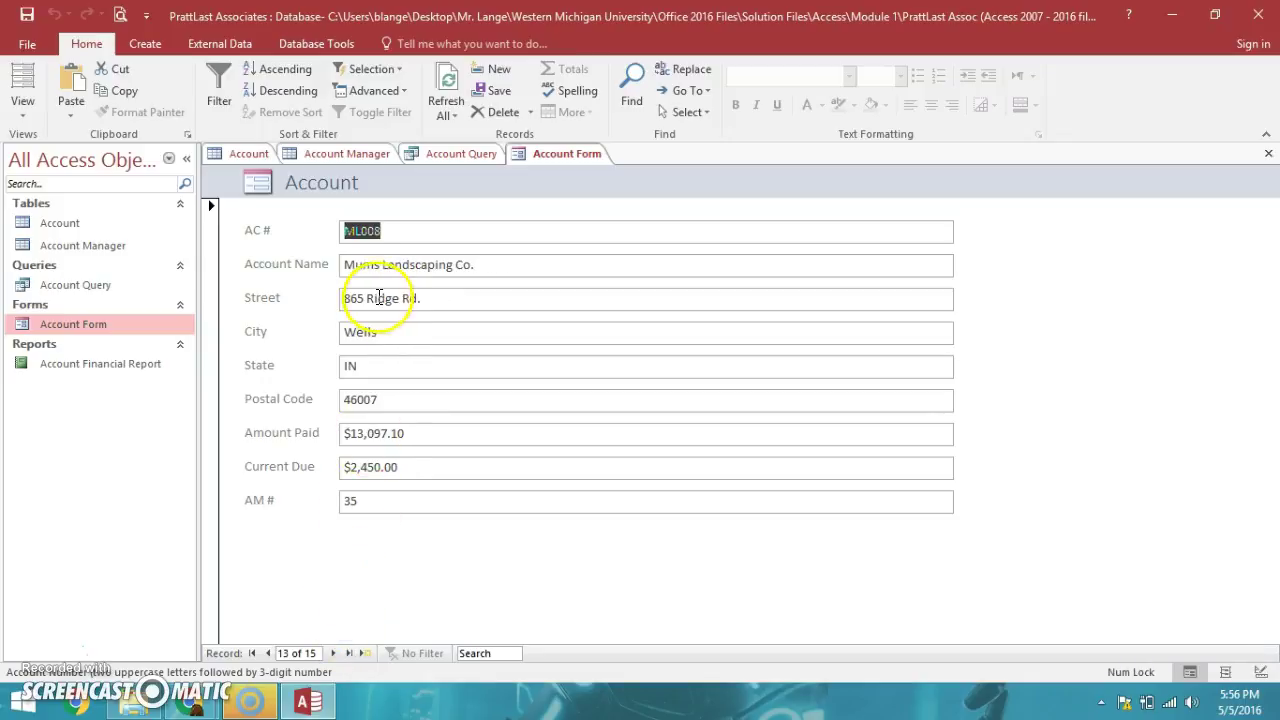
{"action": "left_click", "coordinate": [430, 298]}
{"action": "left_click_drag", "start_coordinate": [430, 298], "coordinate": [300, 306]}
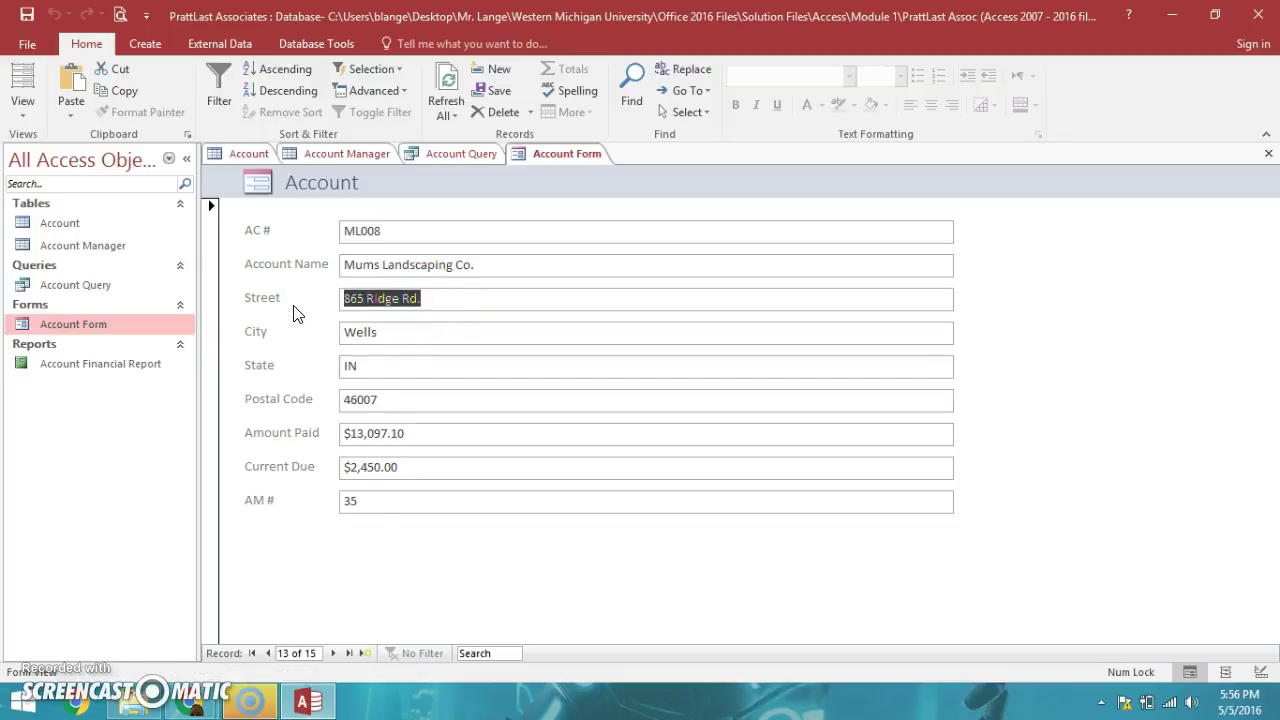
Step: Open the Account Financial Report and examine its account rows and the column totals at the end
{"action": "double_click", "coordinate": [90, 365]}
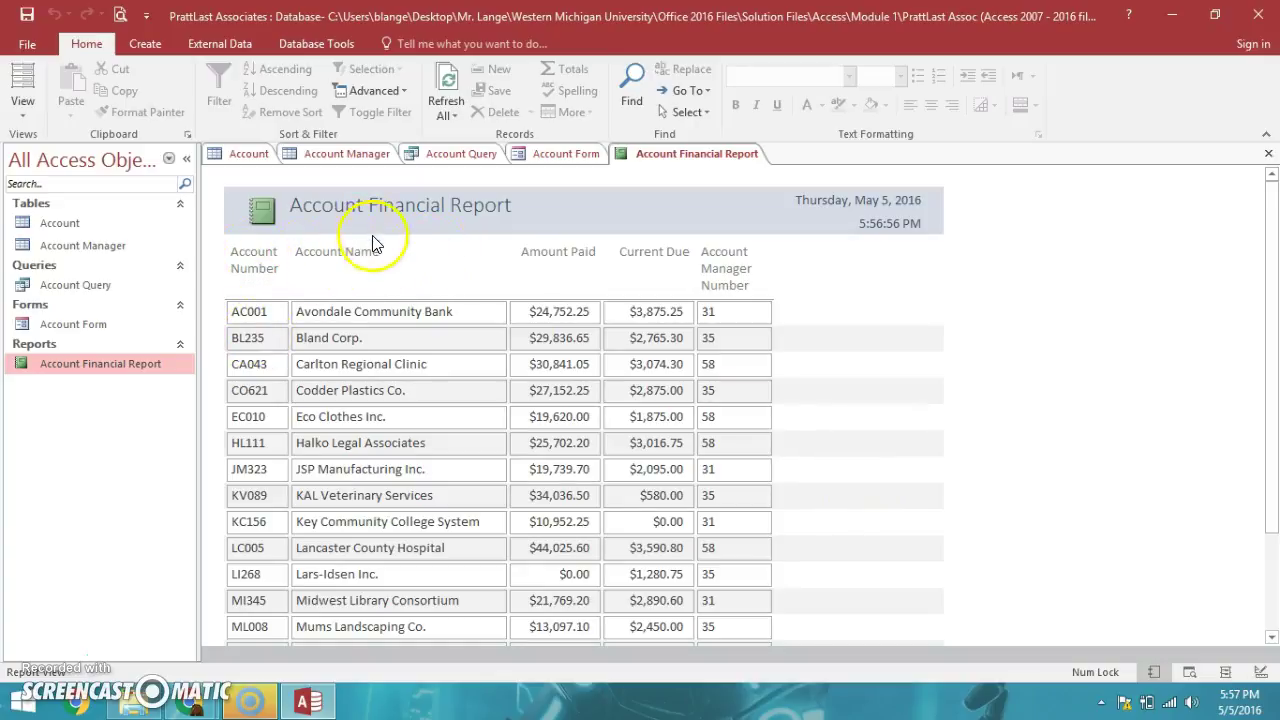
{"action": "scroll", "coordinate": [713, 511], "scroll_direction": "down", "scroll_amount": 2}
{"action": "scroll", "coordinate": [713, 511], "scroll_direction": "down", "scroll_amount": 1}
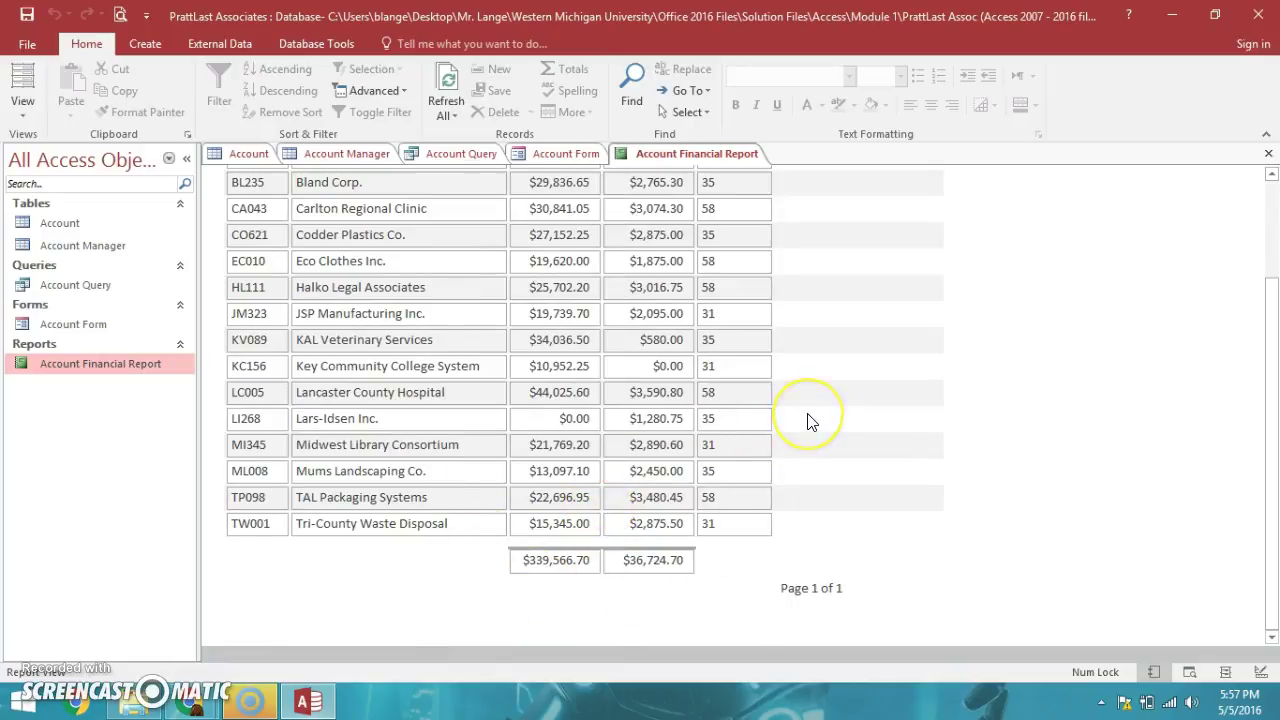
{"action": "scroll", "coordinate": [808, 420], "scroll_direction": "up", "scroll_amount": 3}
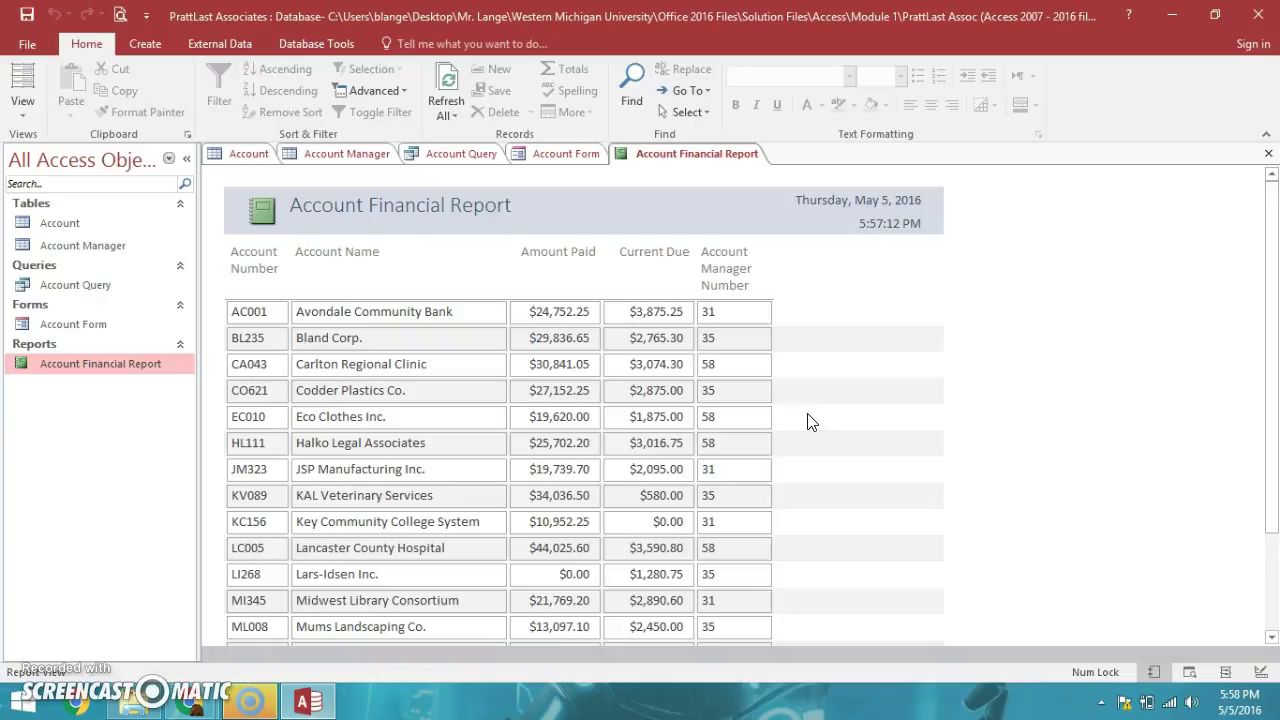
{"action": "left_click", "coordinate": [958, 314]}
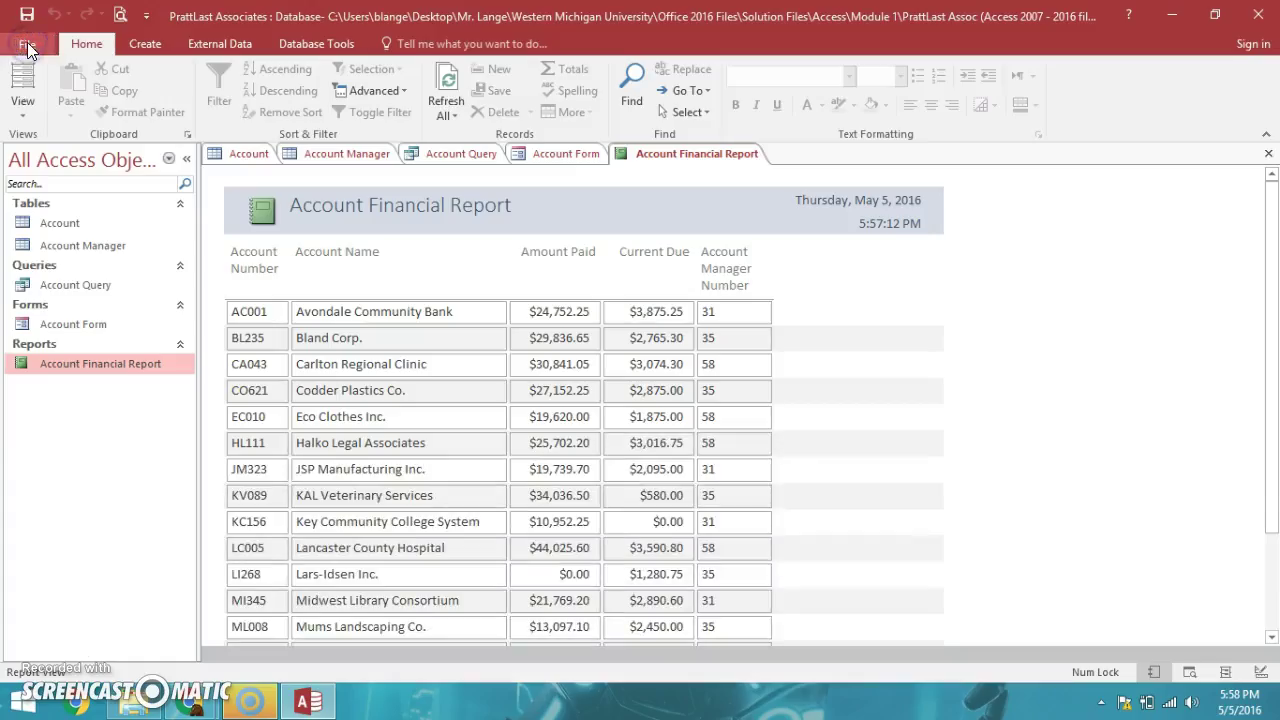
{"action": "left_click", "coordinate": [25, 46]}
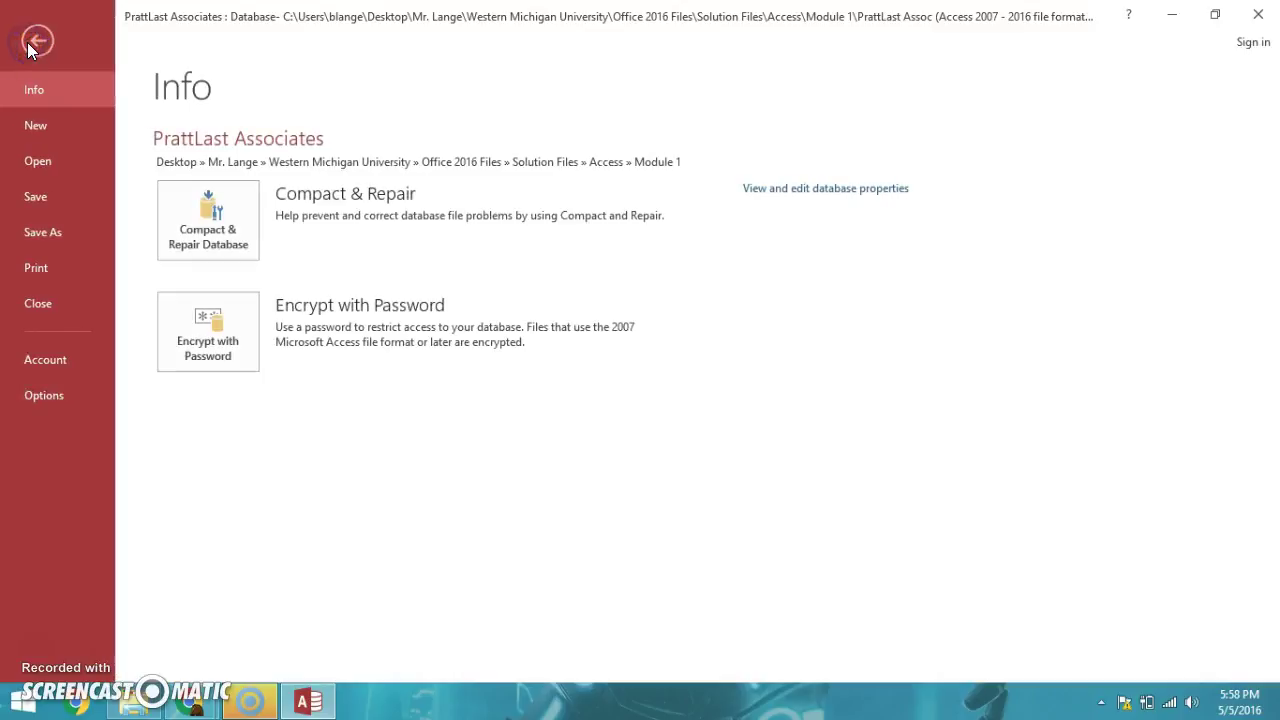
{"action": "left_click", "coordinate": [50, 129]}
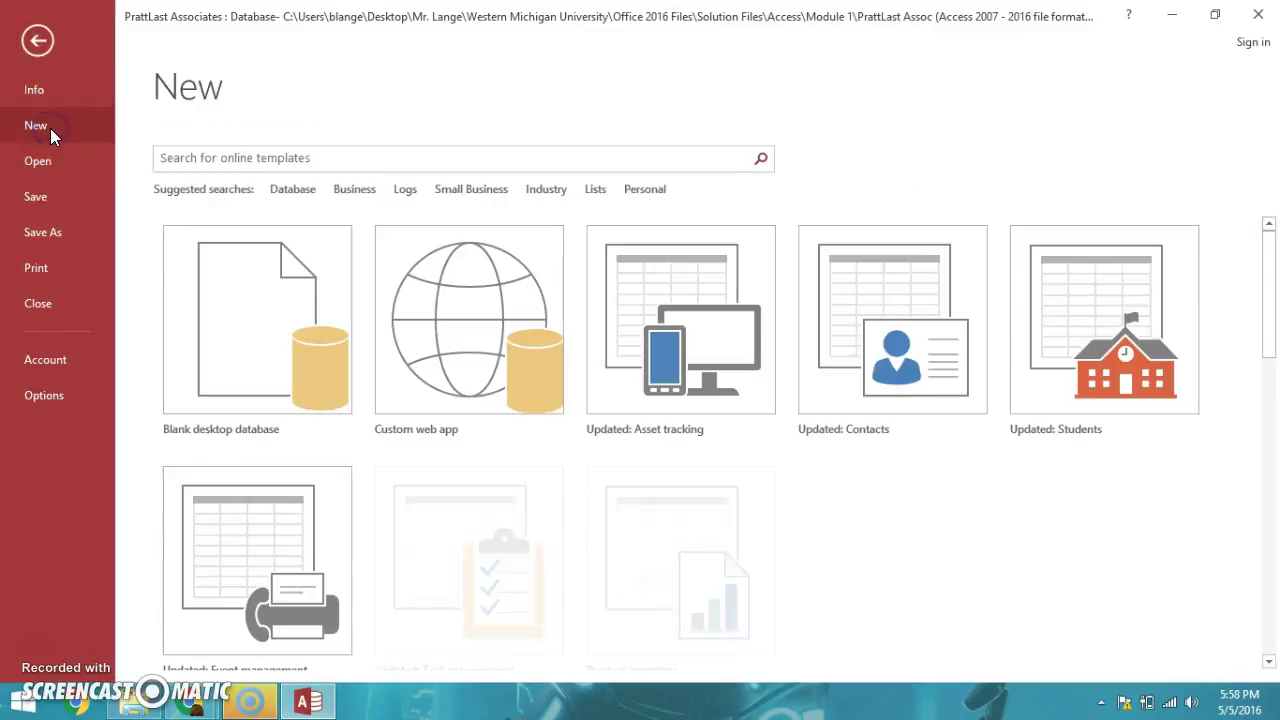
{"action": "left_click", "coordinate": [252, 325]}
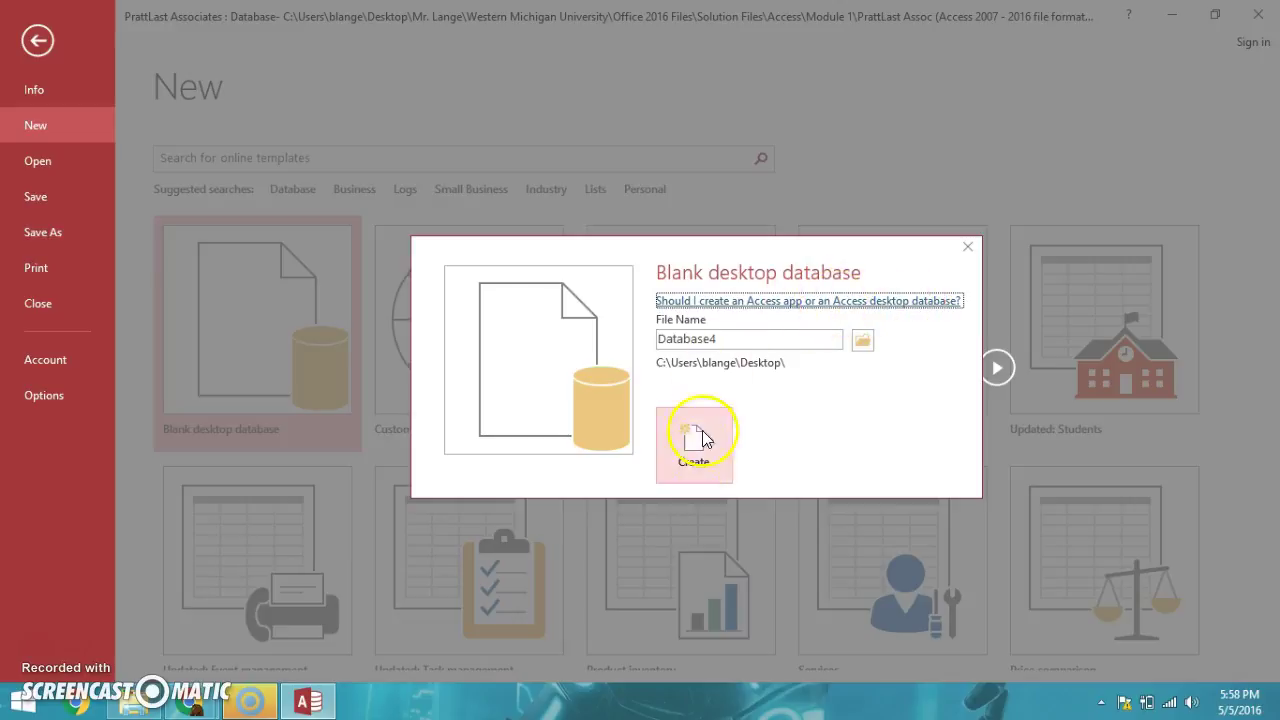
{"action": "left_click", "coordinate": [714, 339]}
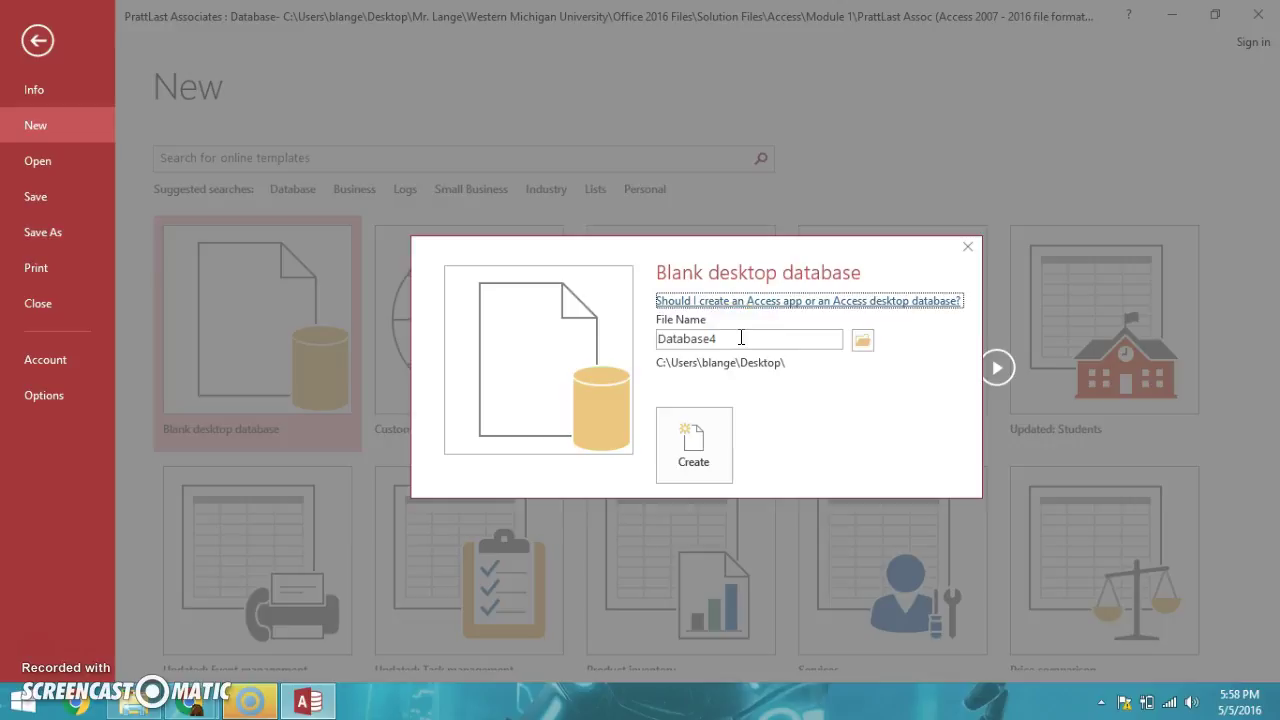
{"action": "left_click", "coordinate": [967, 246]}
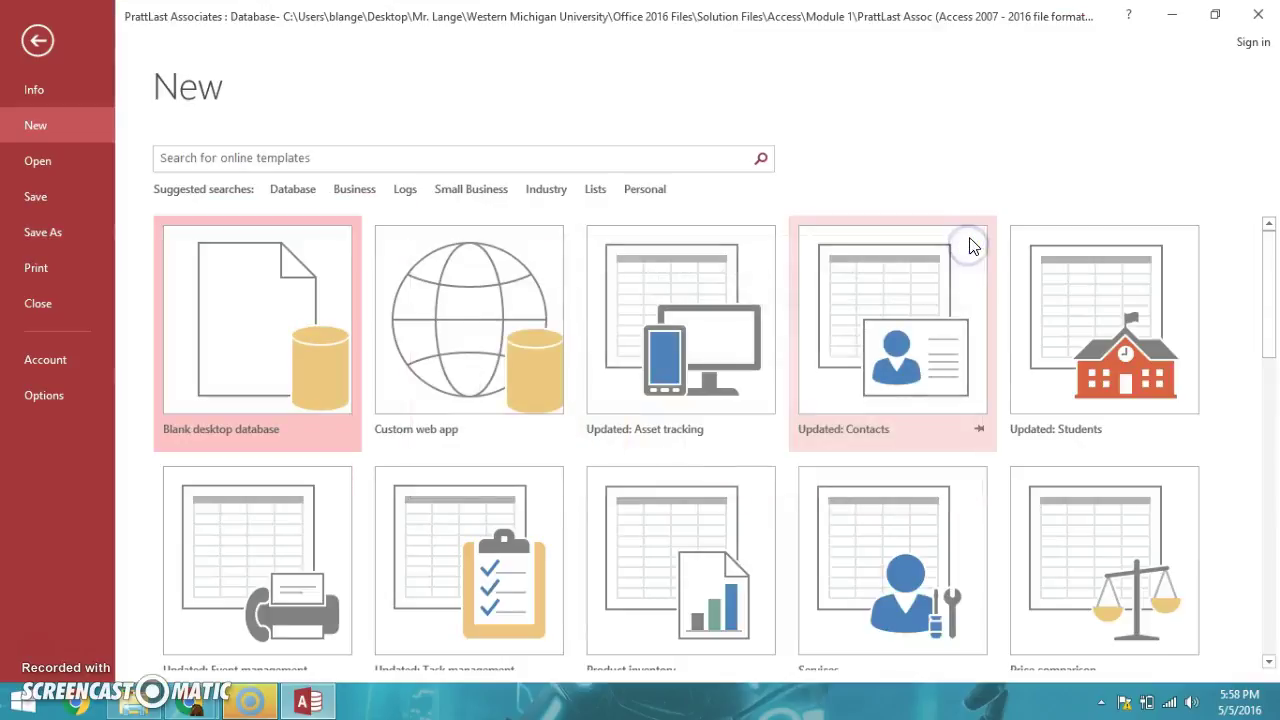
Step: Close the PrattLast Associates database, relaunch Access 2016, and create a blank desktop database
{"action": "left_click", "coordinate": [1258, 14]}
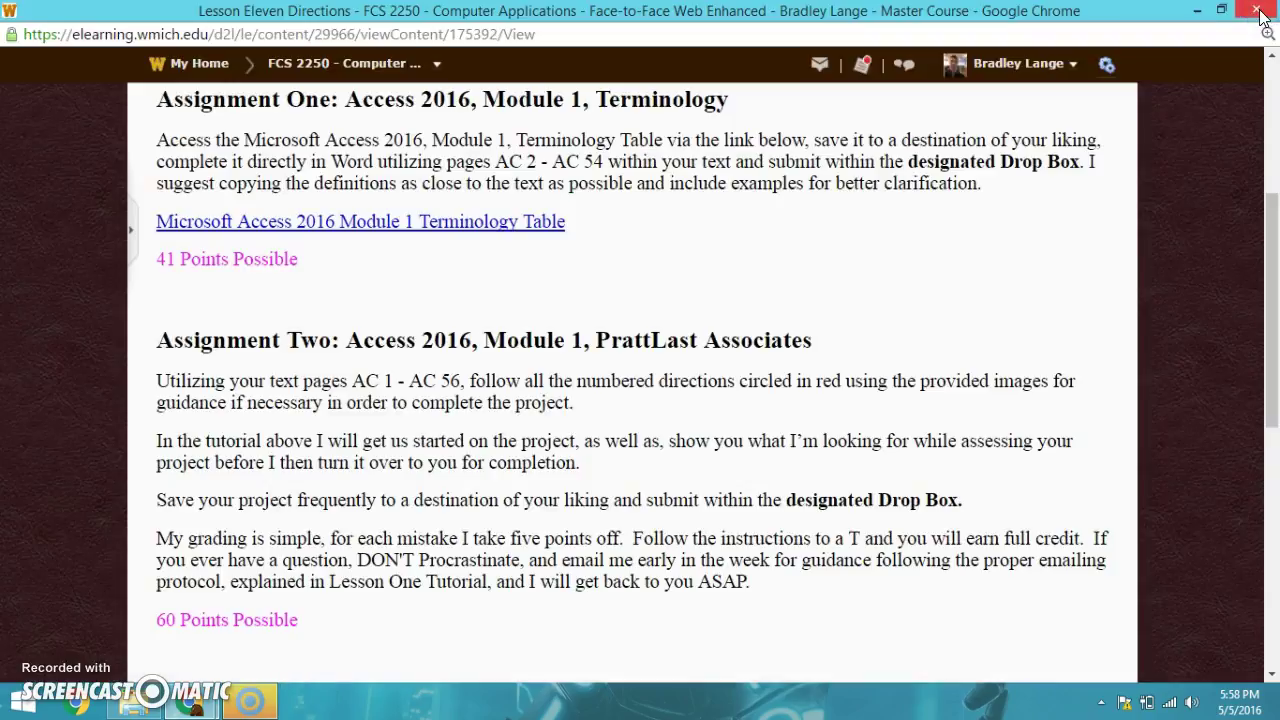
{"action": "left_click", "coordinate": [30, 705]}
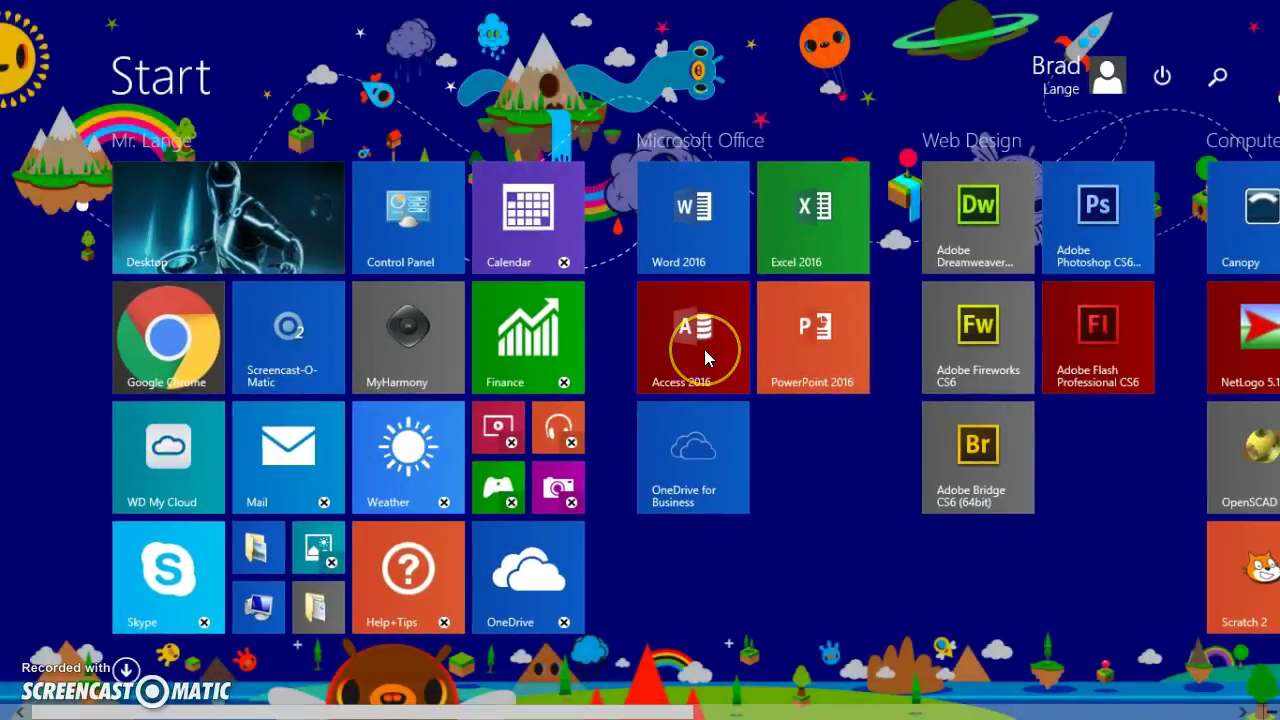
{"action": "key", "text": "Escape"}
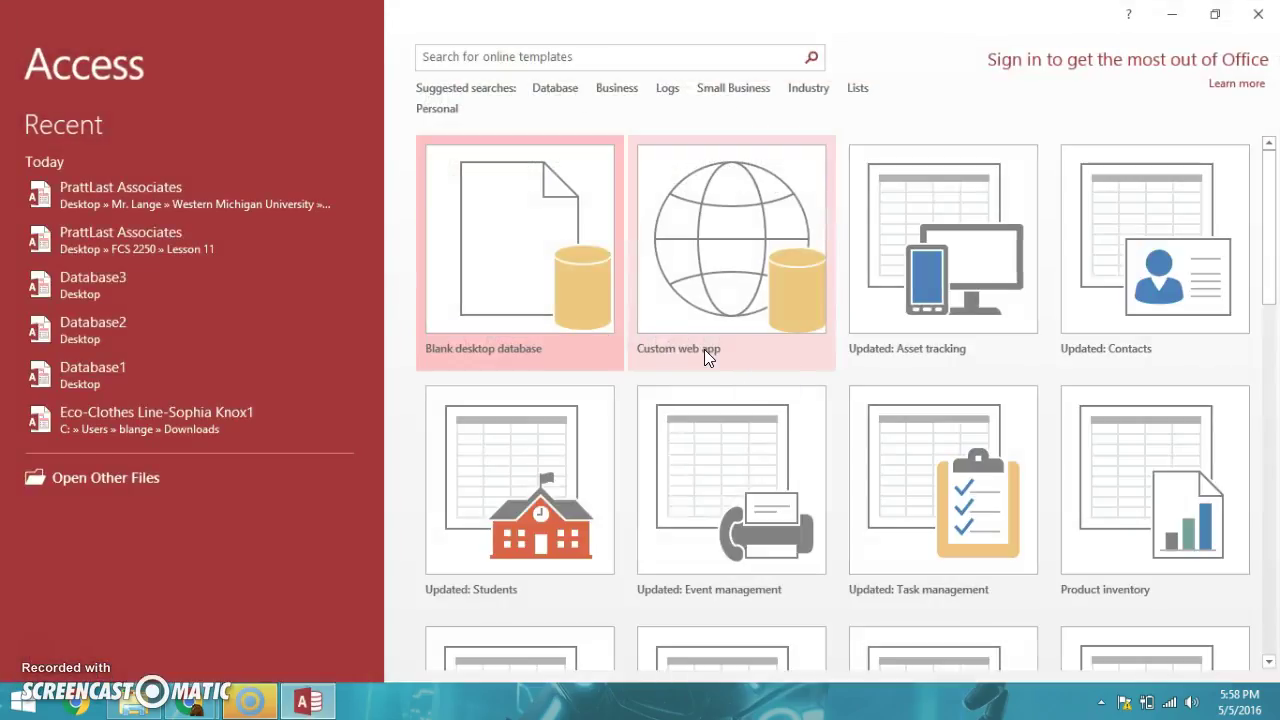
{"action": "left_click", "coordinate": [480, 266]}
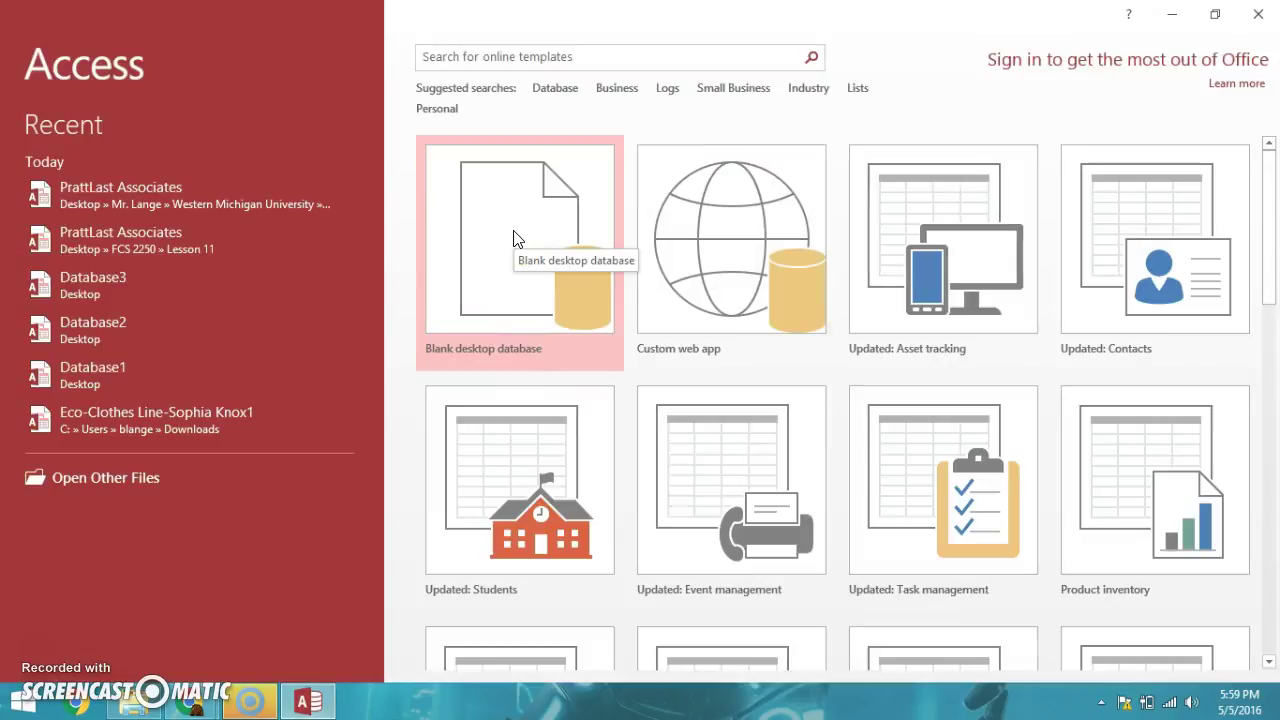
{"action": "double_click", "coordinate": [513, 238]}
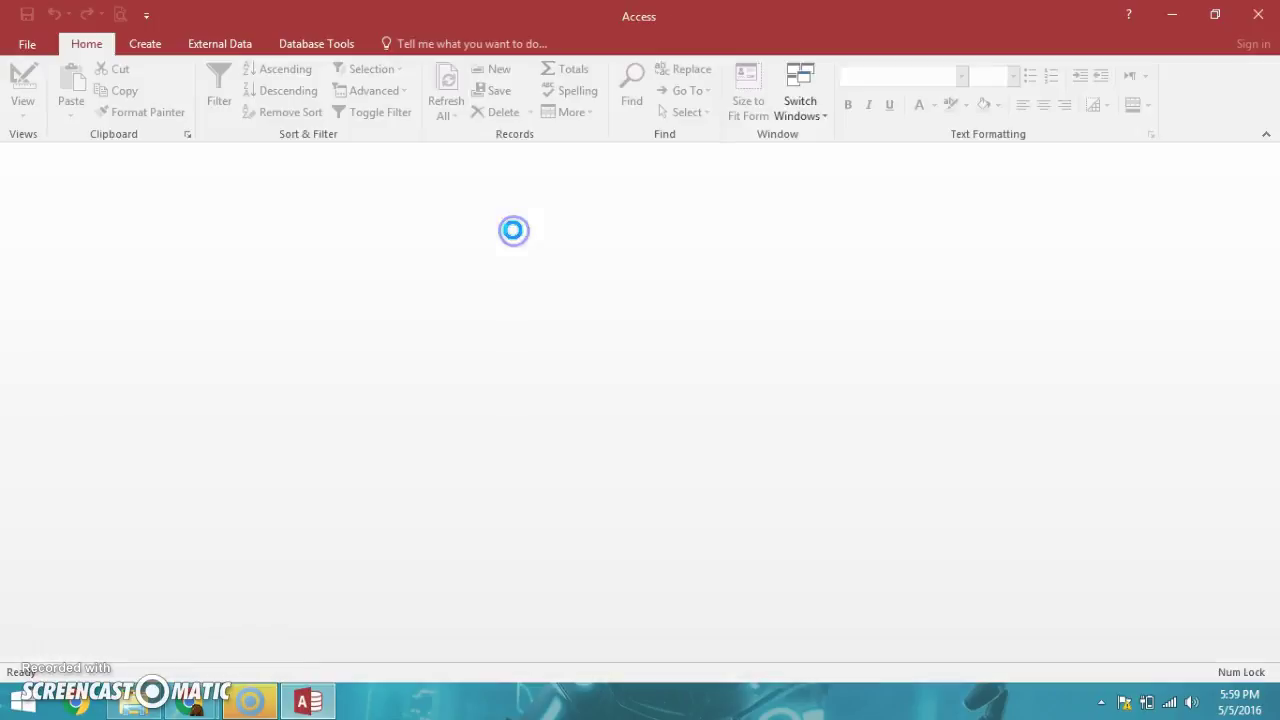
Step: Close the empty Table1 in the new blank database
{"action": "left_click", "coordinate": [328, 177]}
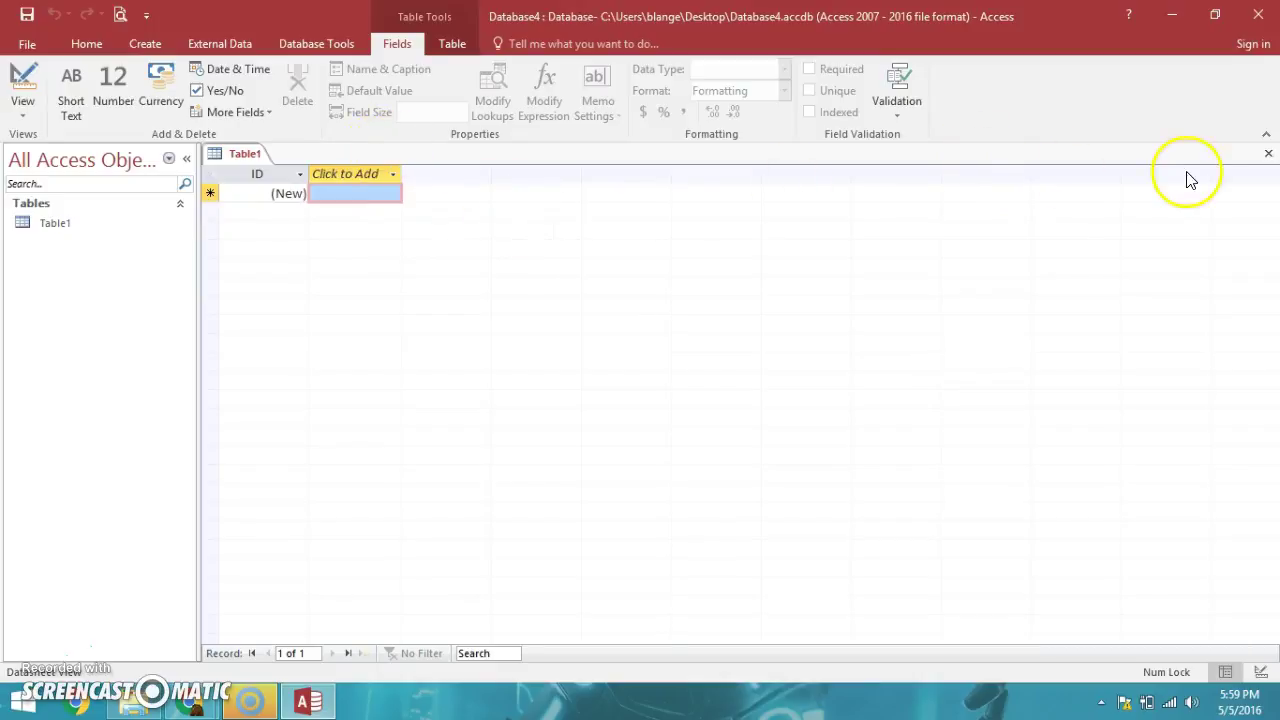
{"action": "left_click", "coordinate": [1268, 157]}
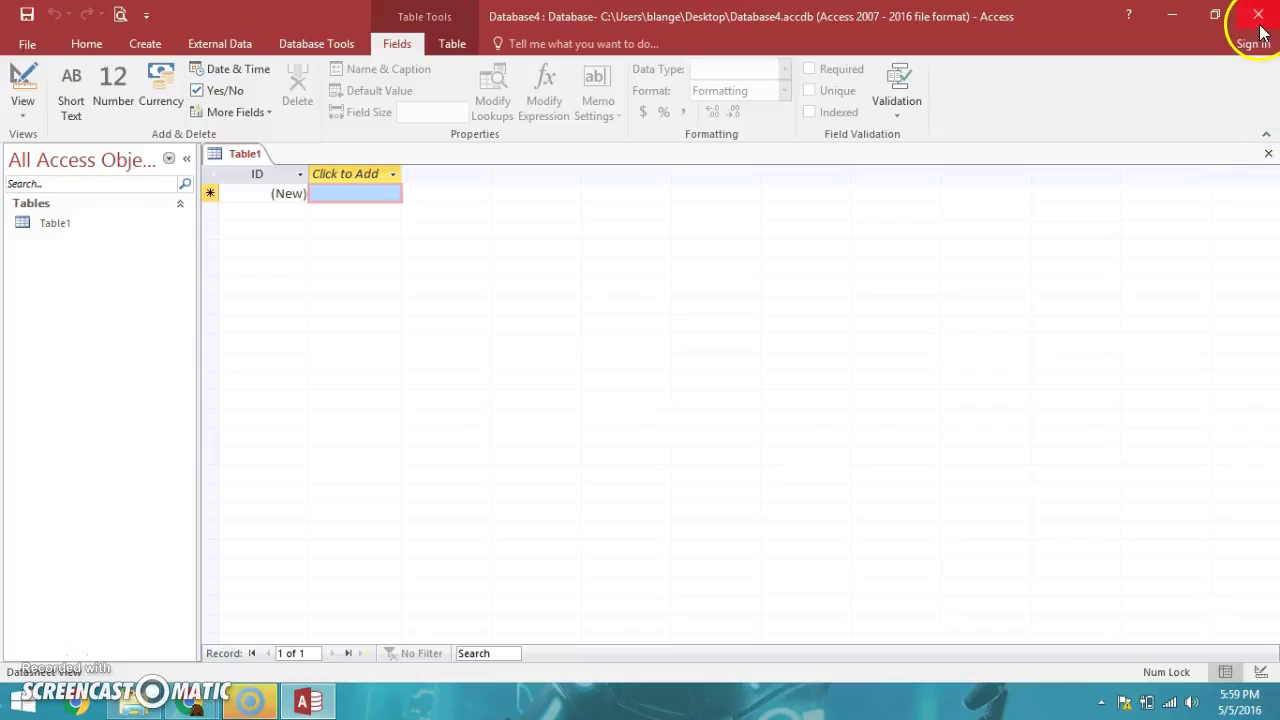
{"action": "left_click", "coordinate": [1270, 158]}
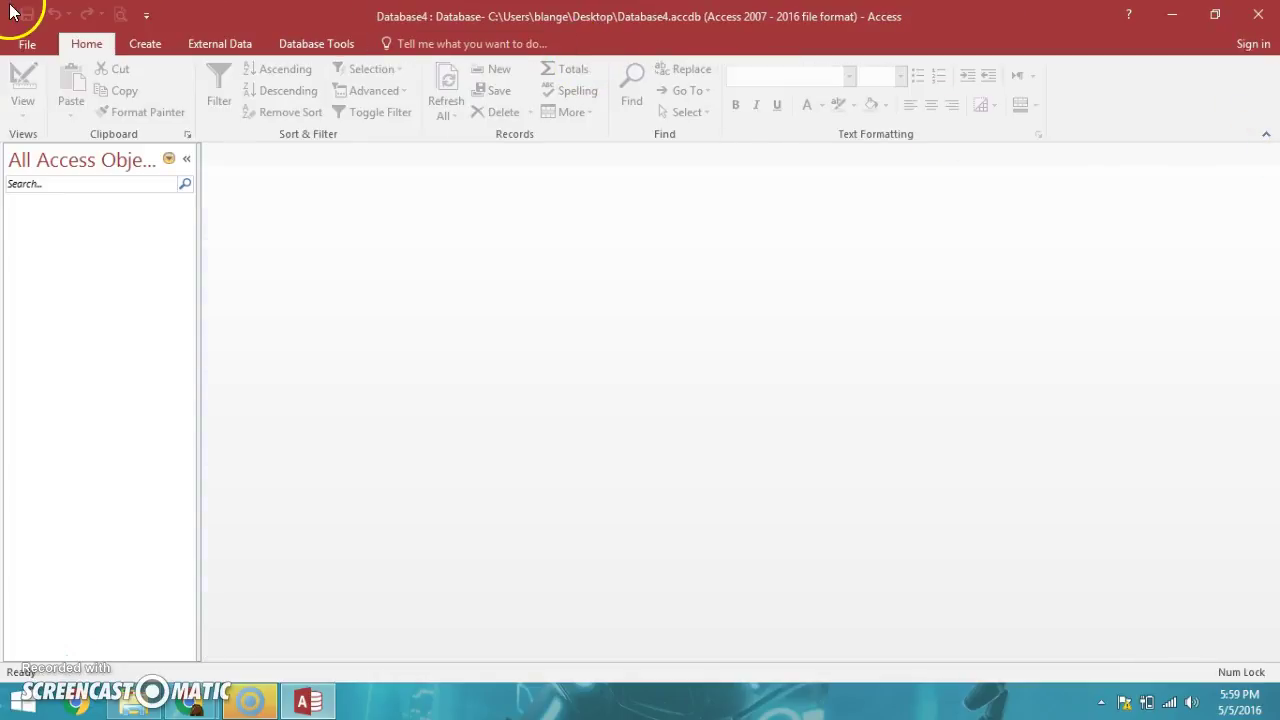
Step: Save the database as PrattLast Associates in the Lesson 11 folder inside FCS 2250 on the Desktop
{"action": "left_click", "coordinate": [25, 42]}
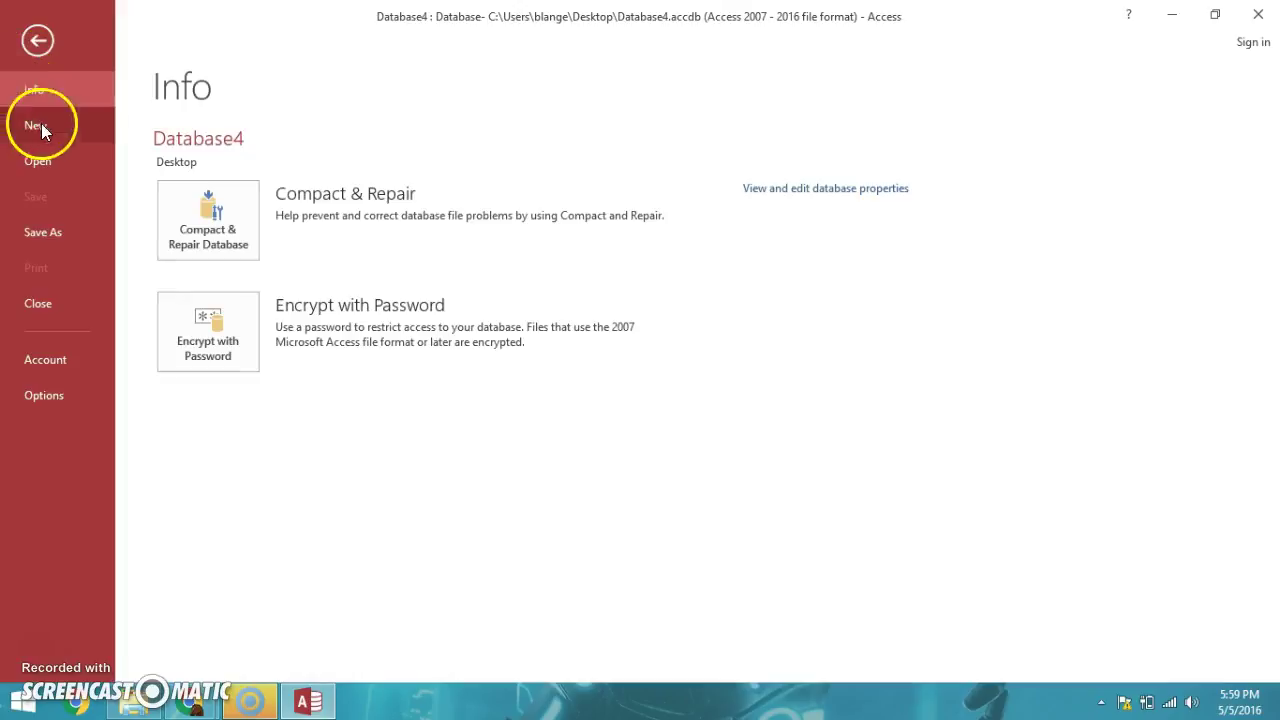
{"action": "left_click", "coordinate": [45, 230]}
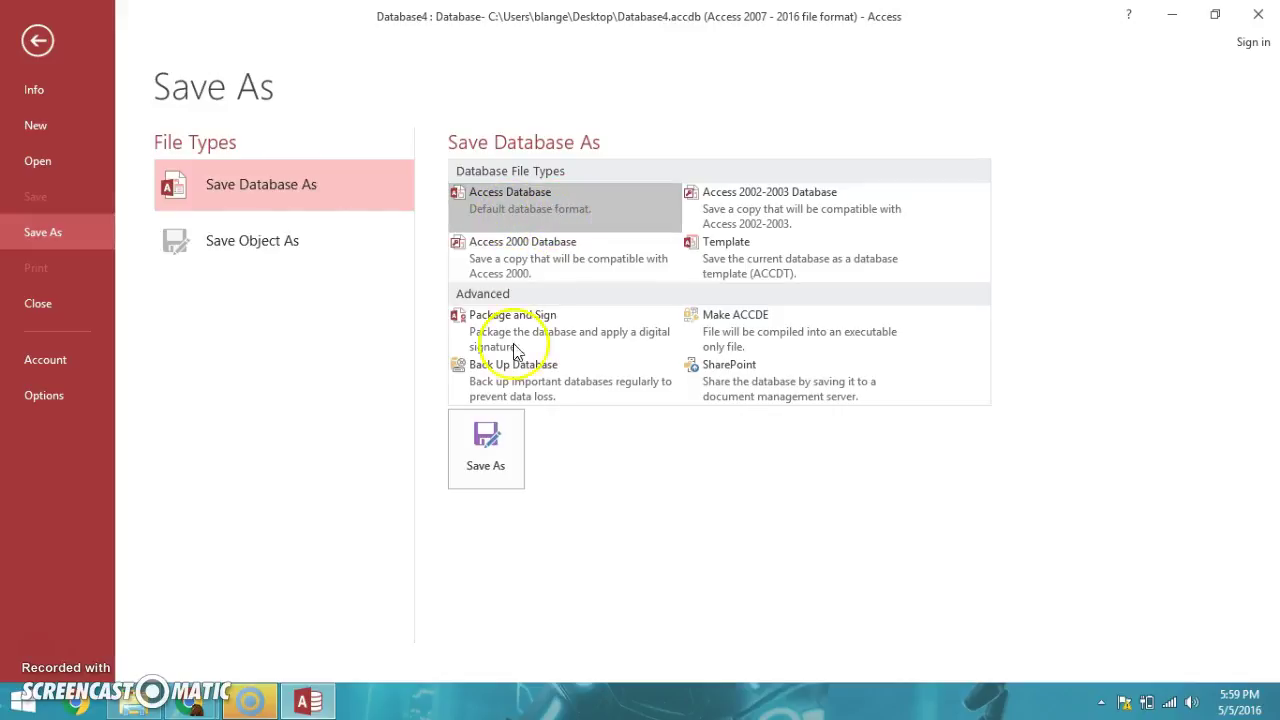
{"action": "left_click", "coordinate": [488, 460]}
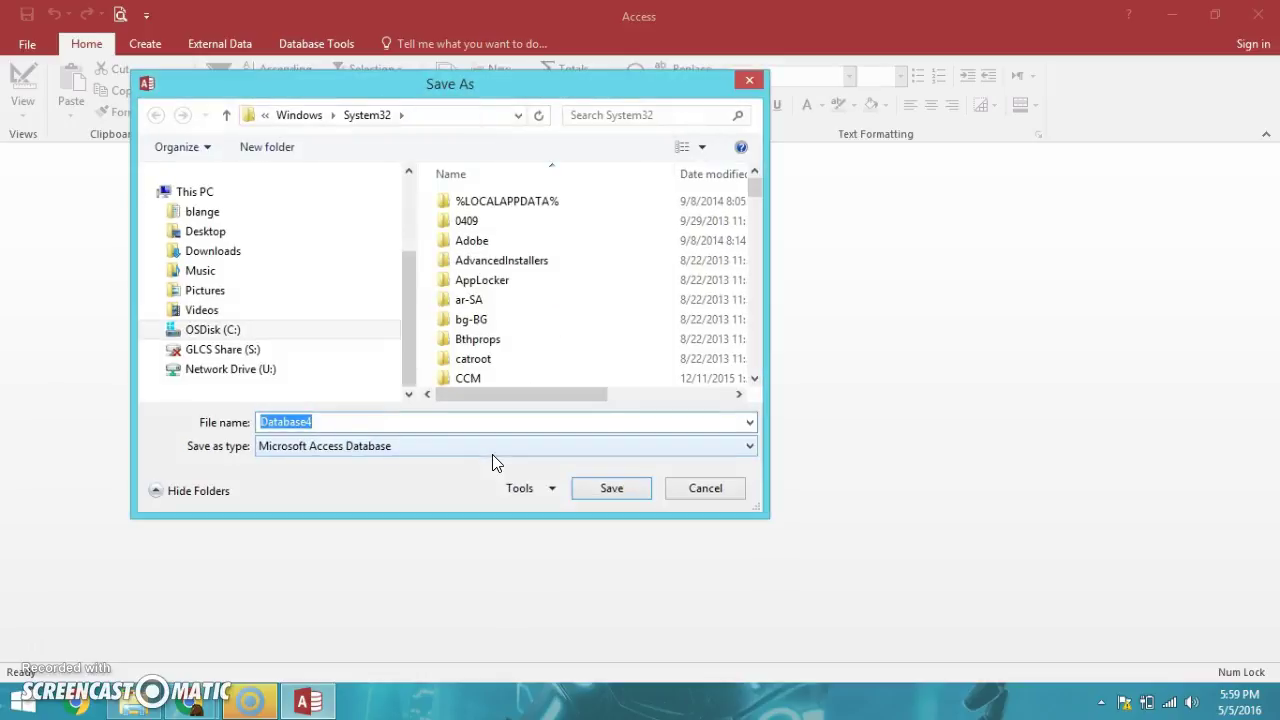
{"action": "left_click", "coordinate": [214, 231]}
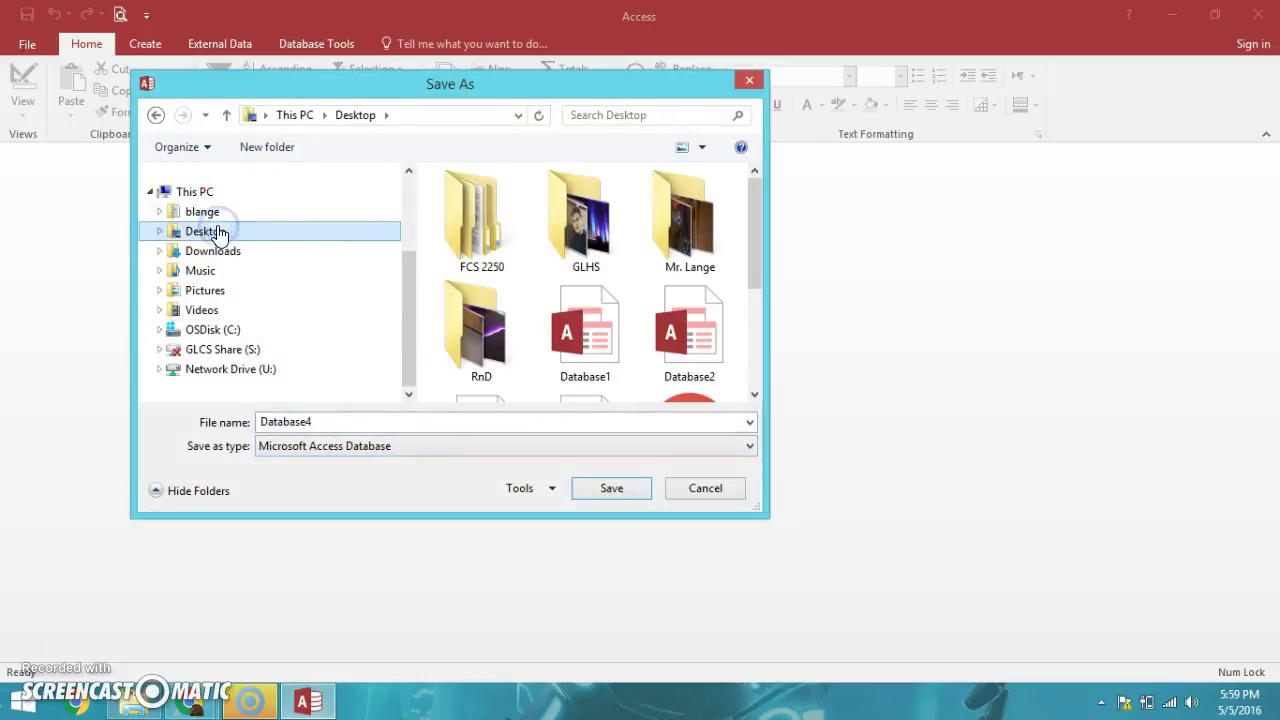
{"action": "double_click", "coordinate": [491, 220]}
{"action": "double_click", "coordinate": [494, 379]}
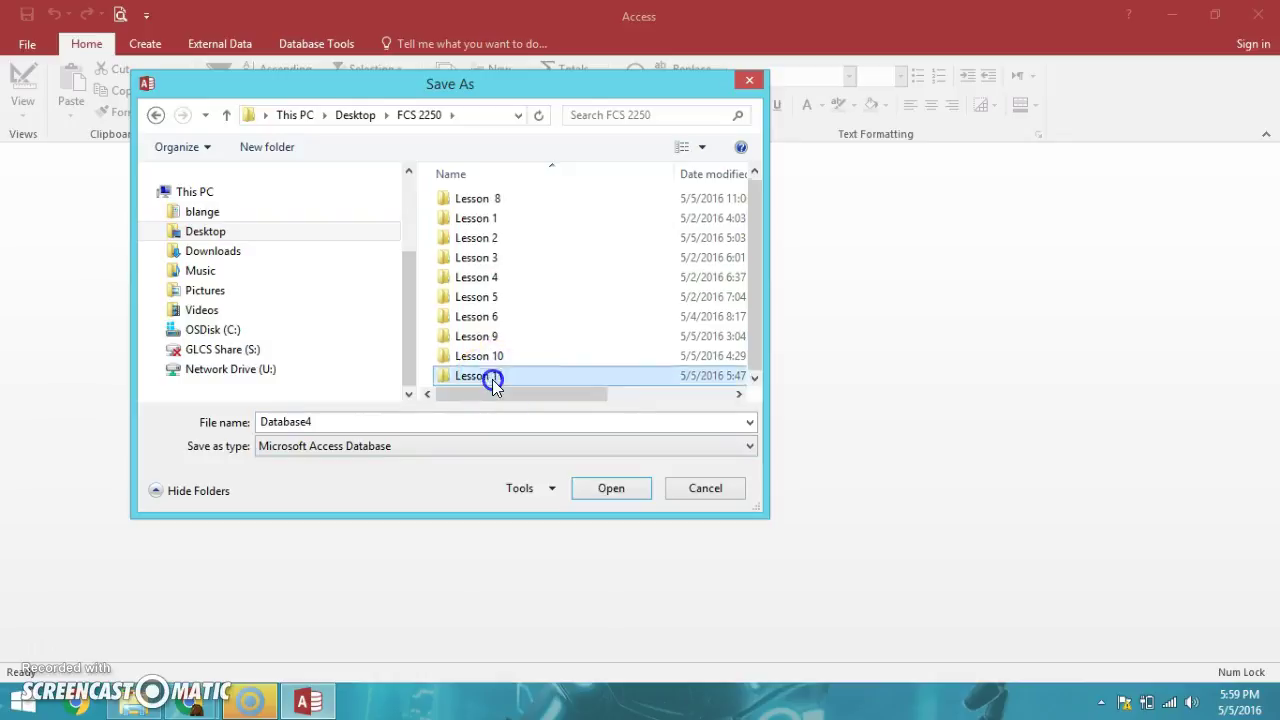
{"action": "double_click", "coordinate": [366, 422]}
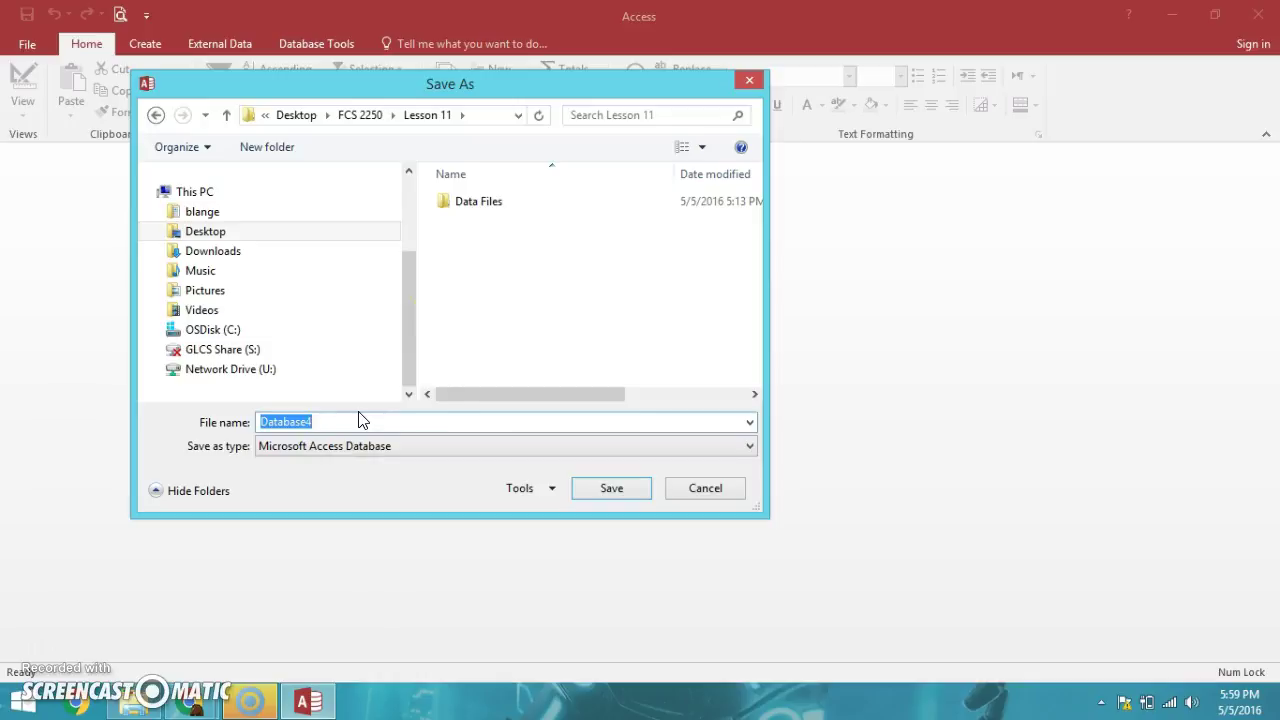
{"action": "type", "text": "PrattL"}
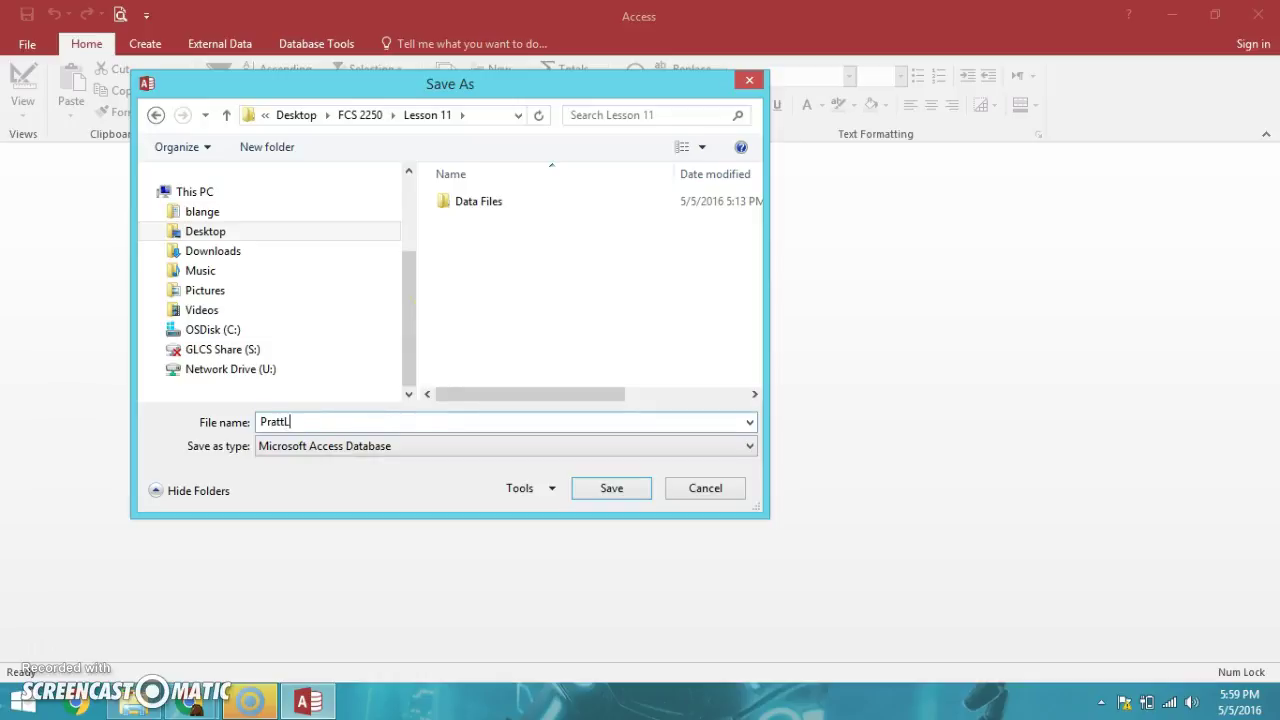
{"action": "type", "text": "ast Associates"}
{"action": "left_click", "coordinate": [610, 488]}
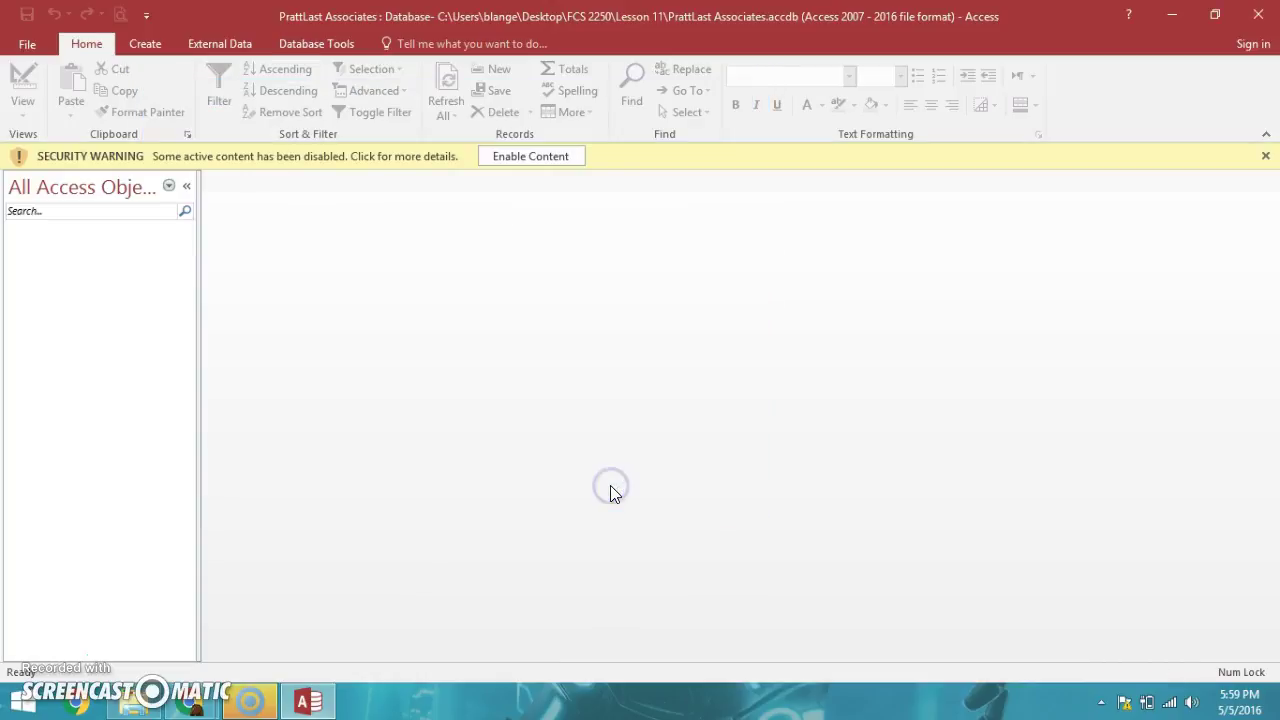
Step: Enable the database's active content and create a new table in Datasheet view
{"action": "left_click", "coordinate": [533, 158]}
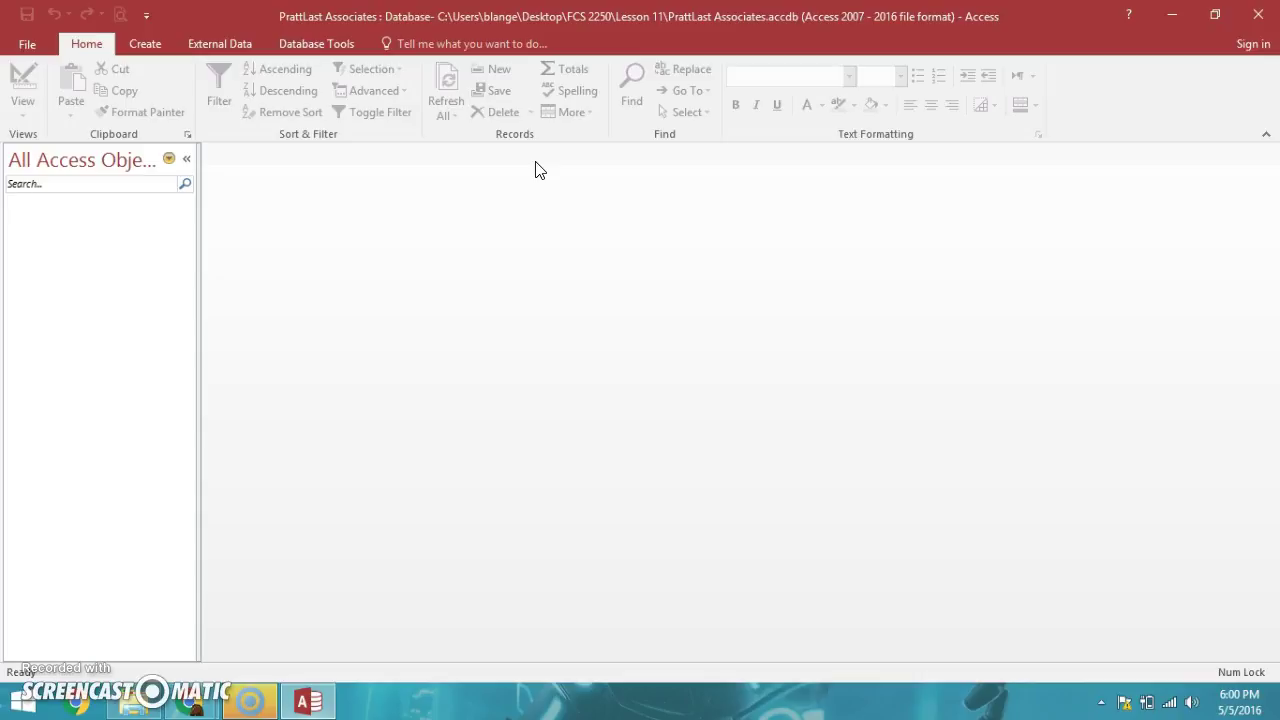
{"action": "left_click", "coordinate": [142, 44]}
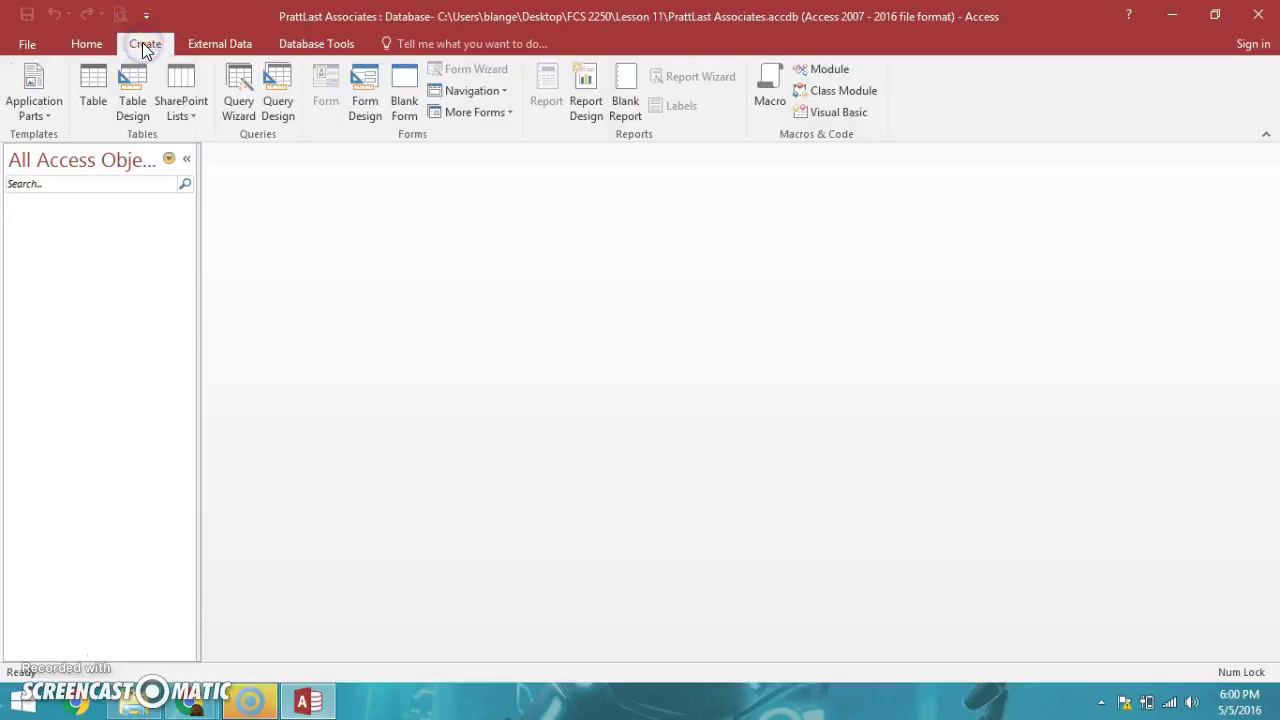
{"action": "left_click", "coordinate": [93, 92]}
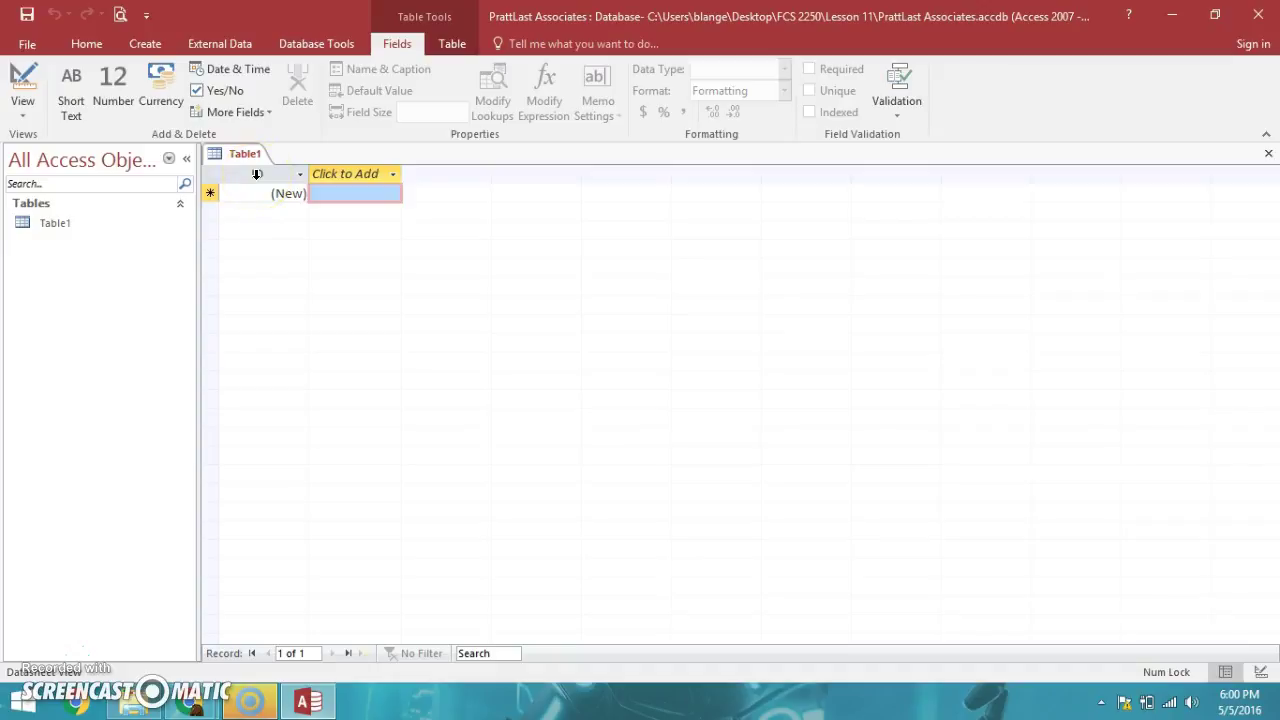
Step: Rename the new table's ID field as Account Manager Number
{"action": "right_click", "coordinate": [256, 175]}
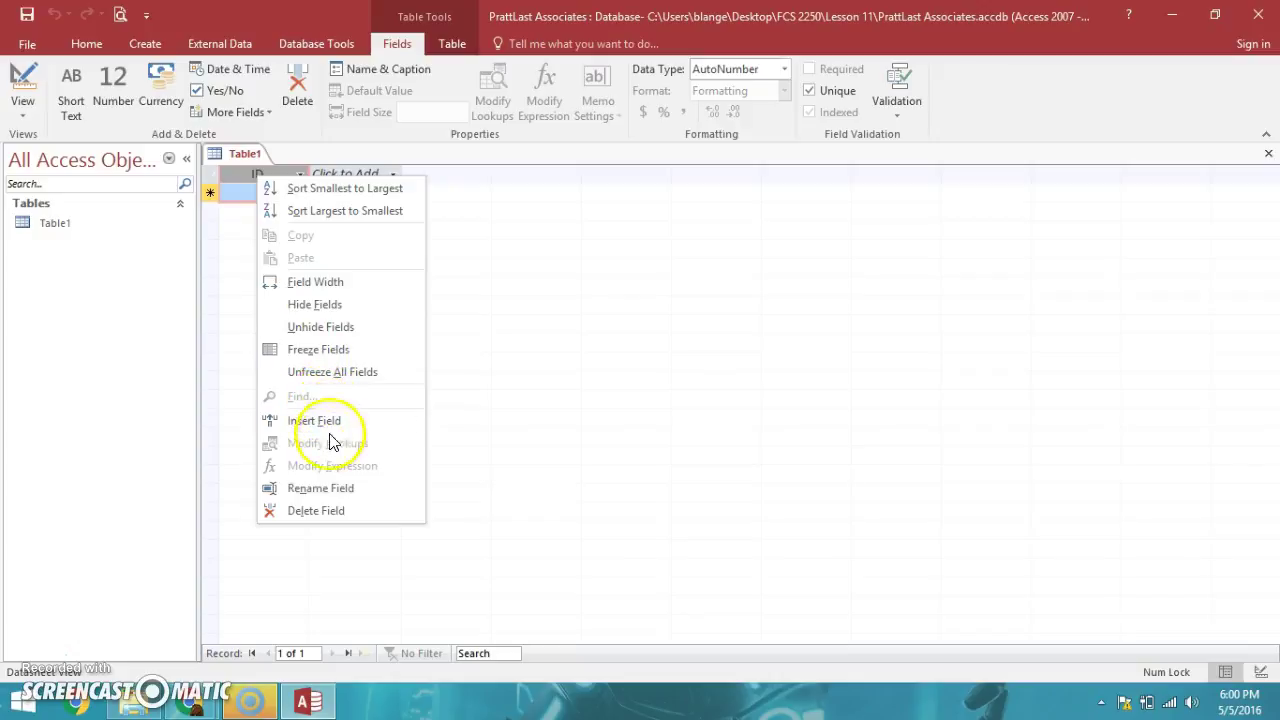
{"action": "left_click", "coordinate": [334, 489]}
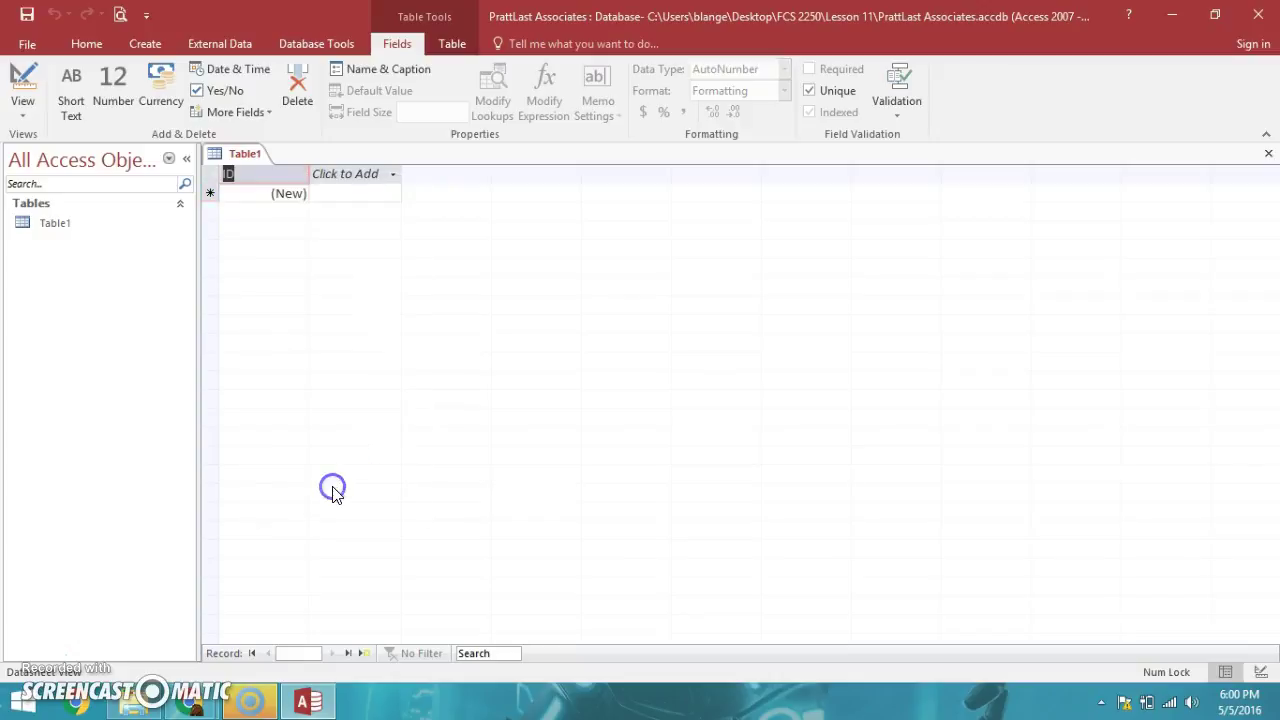
{"action": "type", "text": "Acco"}
{"action": "type", "text": "unt Manage"}
{"action": "type", "text": "r Number"}
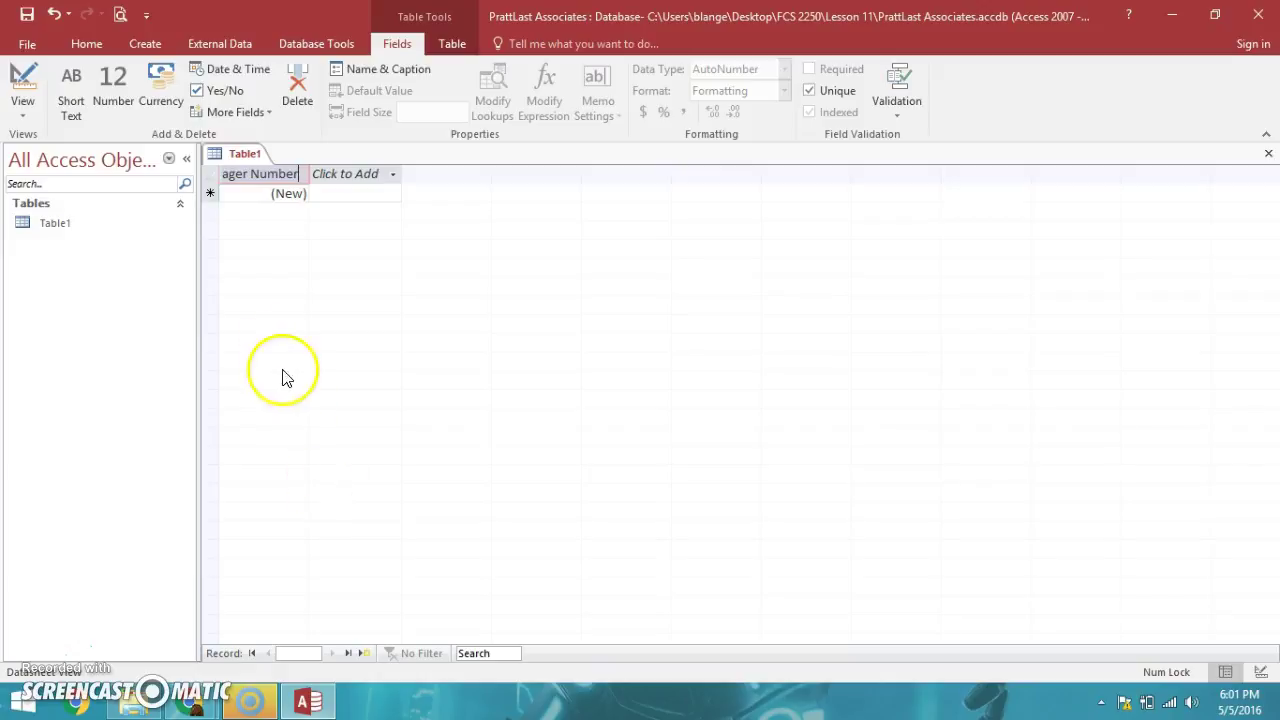
Step: Set the Account Manager Number field's data type to Short Text and its field size to 2
{"action": "left_click", "coordinate": [264, 194]}
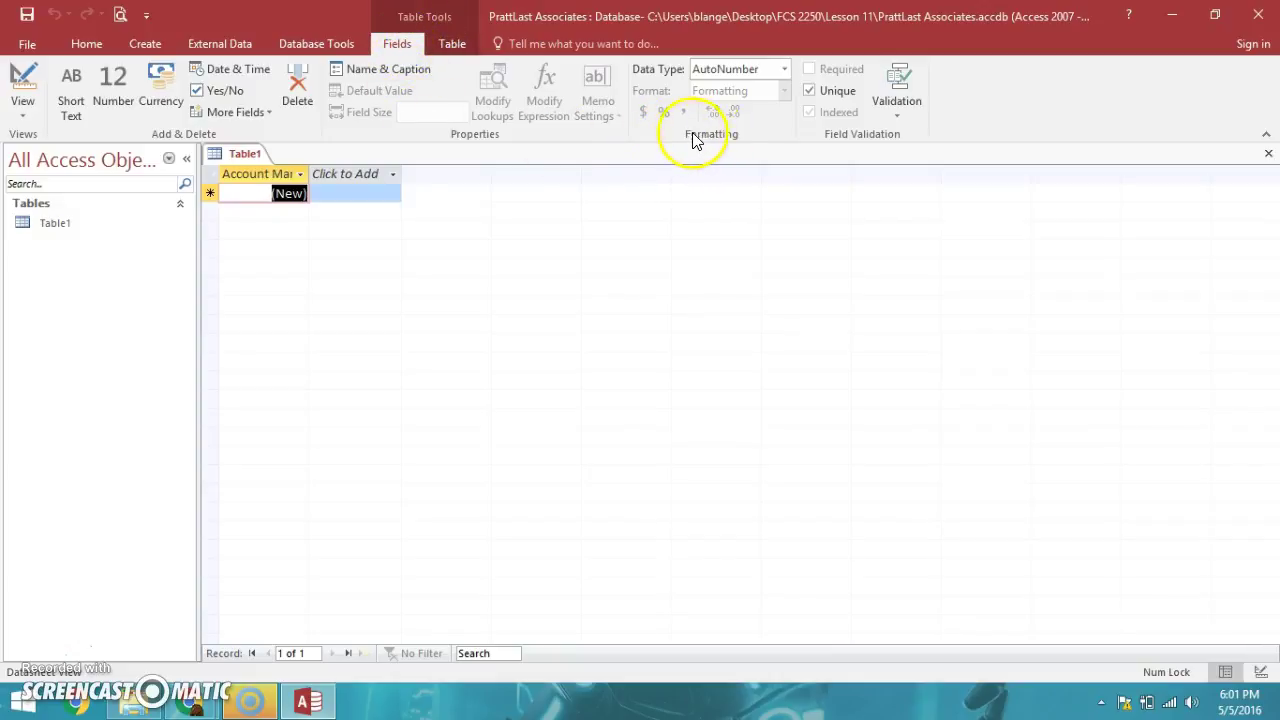
{"action": "left_click", "coordinate": [785, 68]}
{"action": "left_click", "coordinate": [745, 92]}
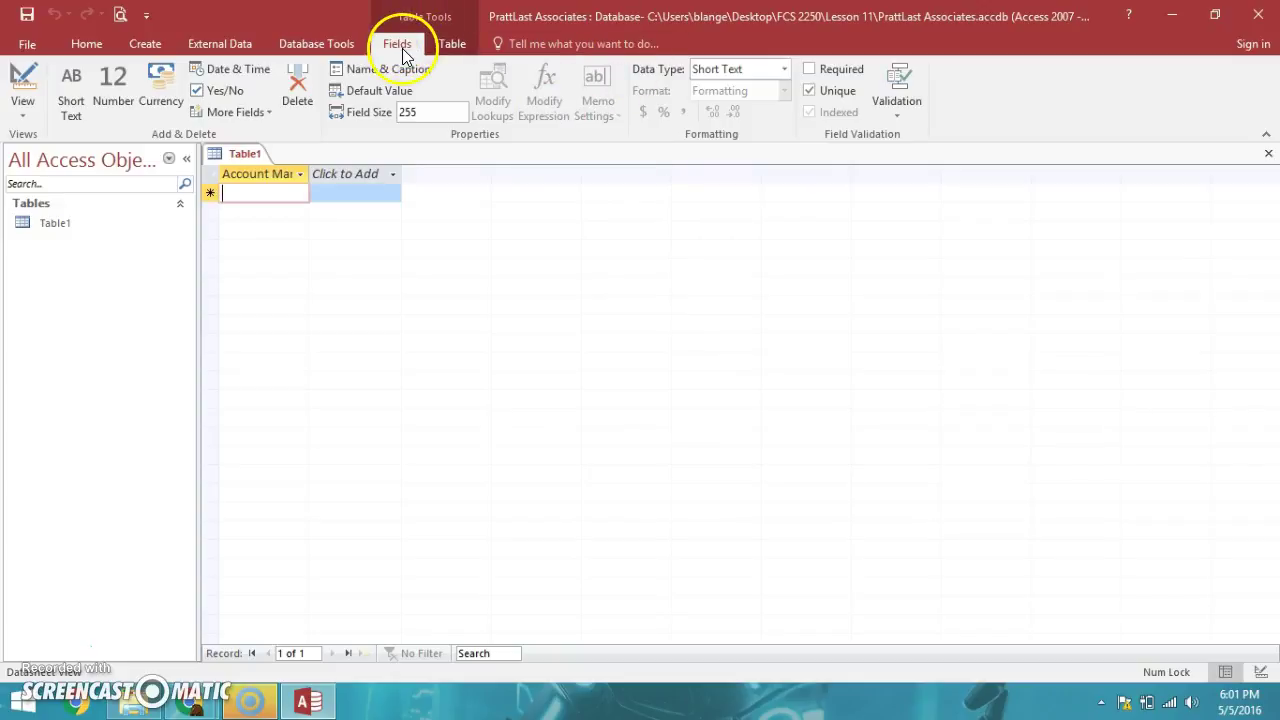
{"action": "left_click", "coordinate": [414, 112]}
{"action": "left_click_drag", "start_coordinate": [380, 113], "coordinate": [432, 113]}
{"action": "type", "text": "2"}
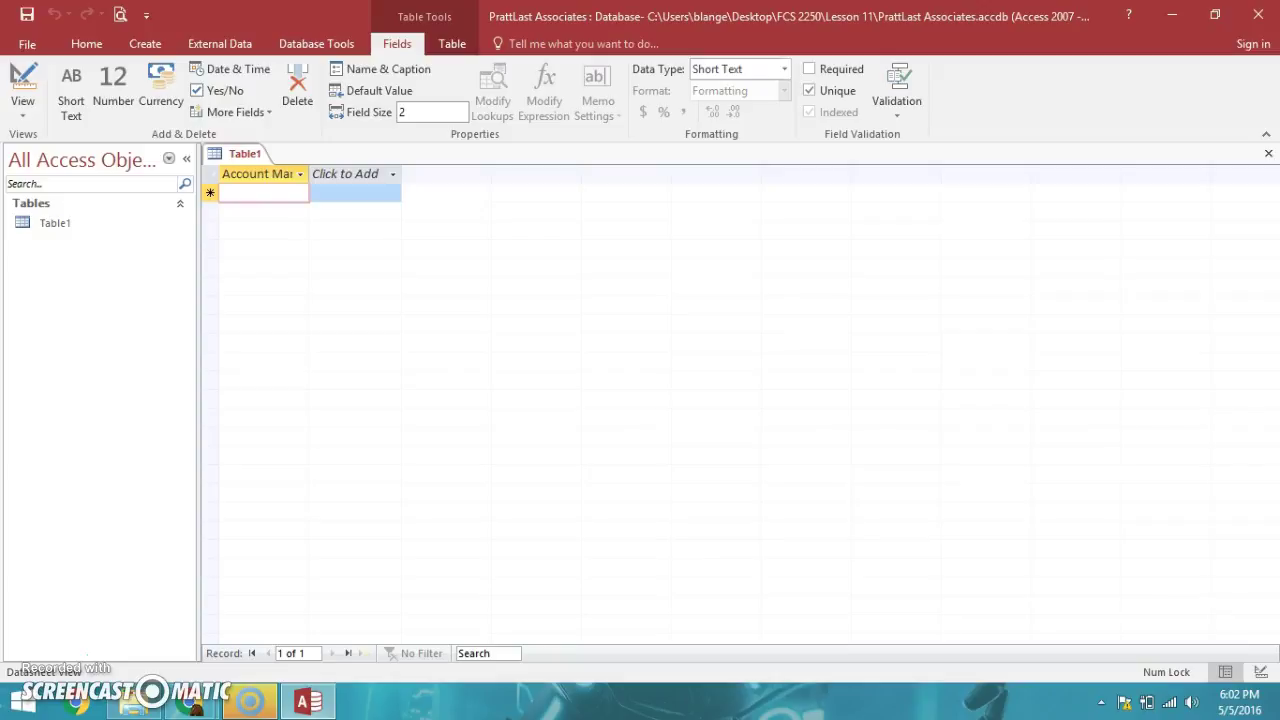
Step: Give the Account Manager Number field the caption AM # and the description "Unique Identifier of account manager"
{"action": "left_click", "coordinate": [394, 73]}
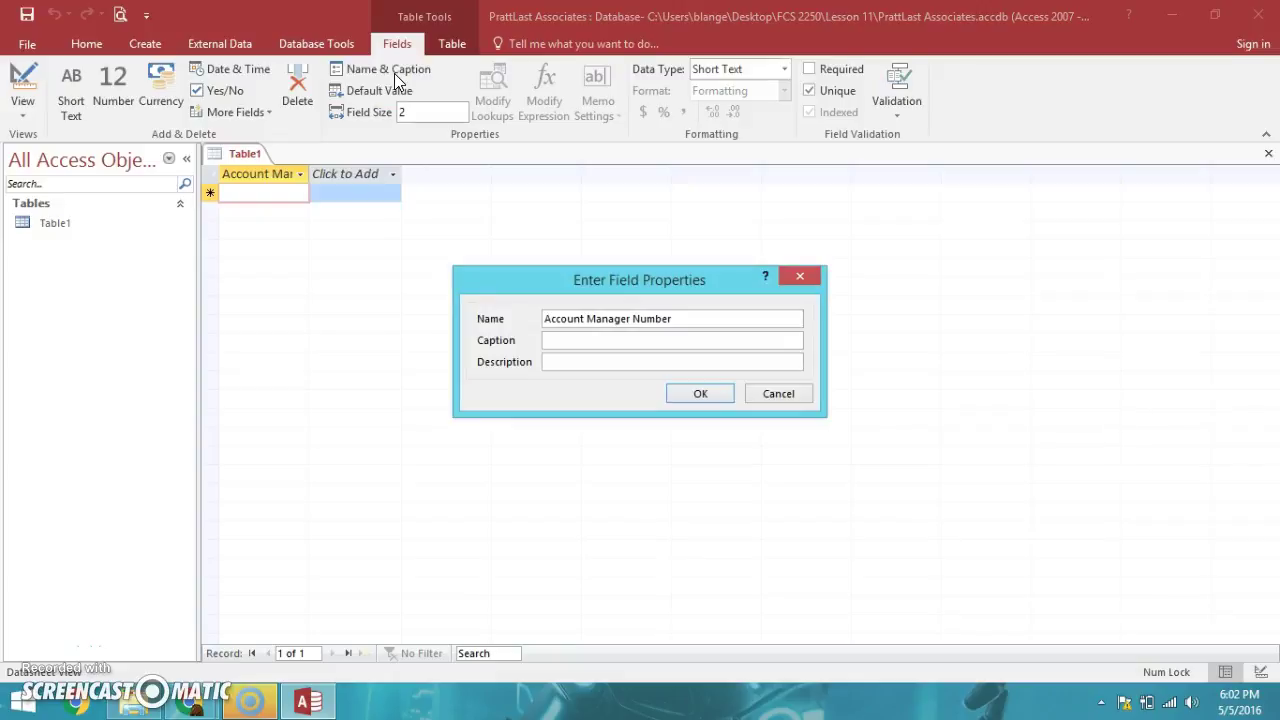
{"action": "left_click", "coordinate": [592, 340]}
{"action": "type", "text": "AM"}
{"action": "type", "text": "#"}
{"action": "left_click", "coordinate": [602, 362]}
{"action": "type", "text": "Unique Identi"}
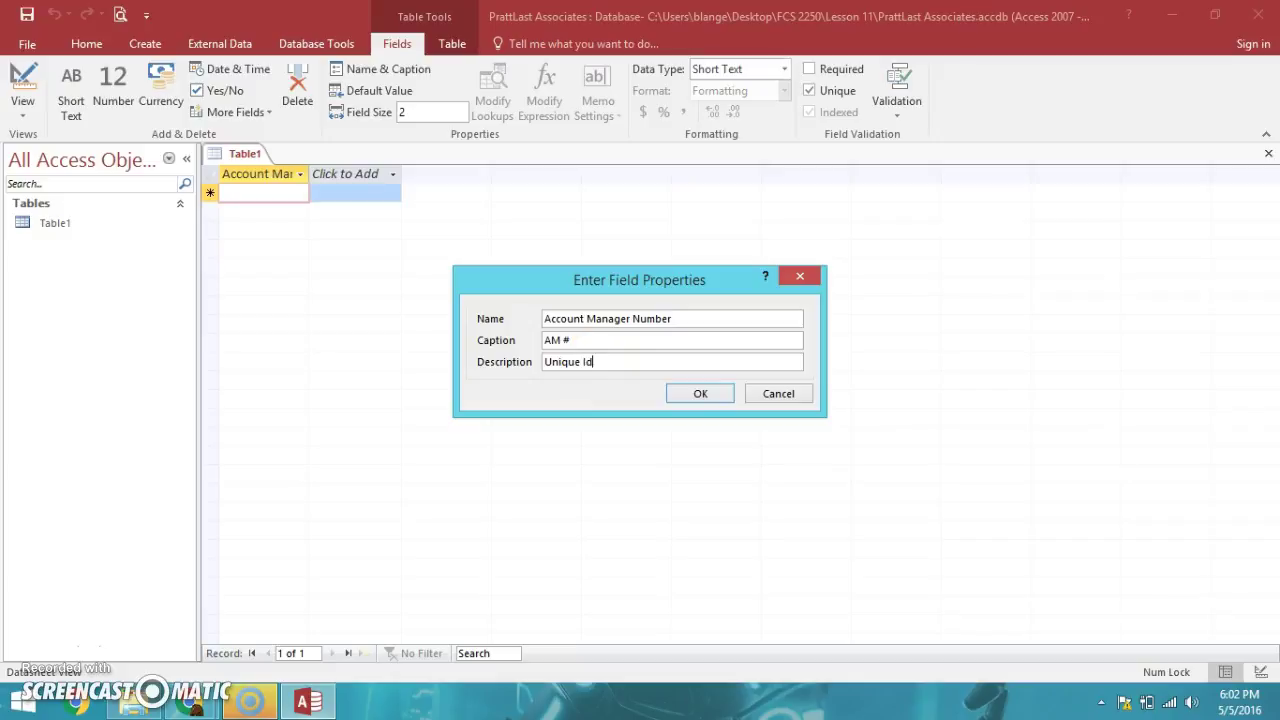
{"action": "type", "text": "fier of account manager"}
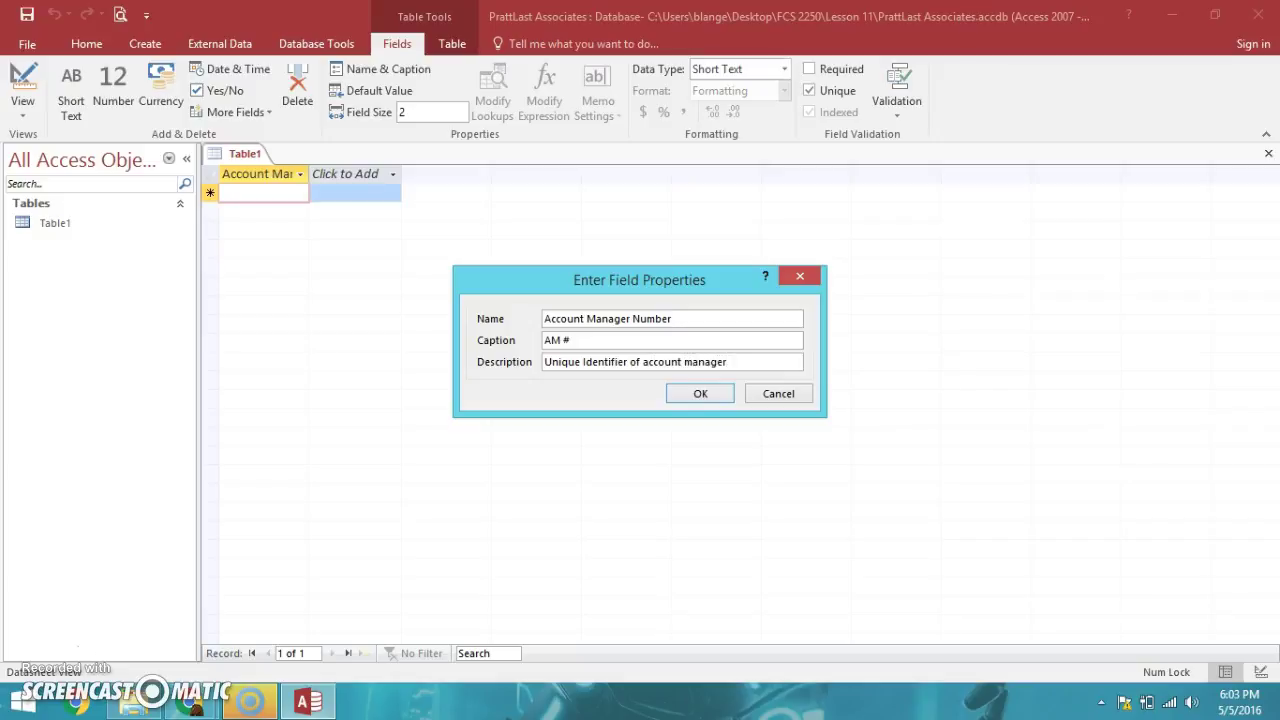
{"action": "left_click", "coordinate": [688, 392]}
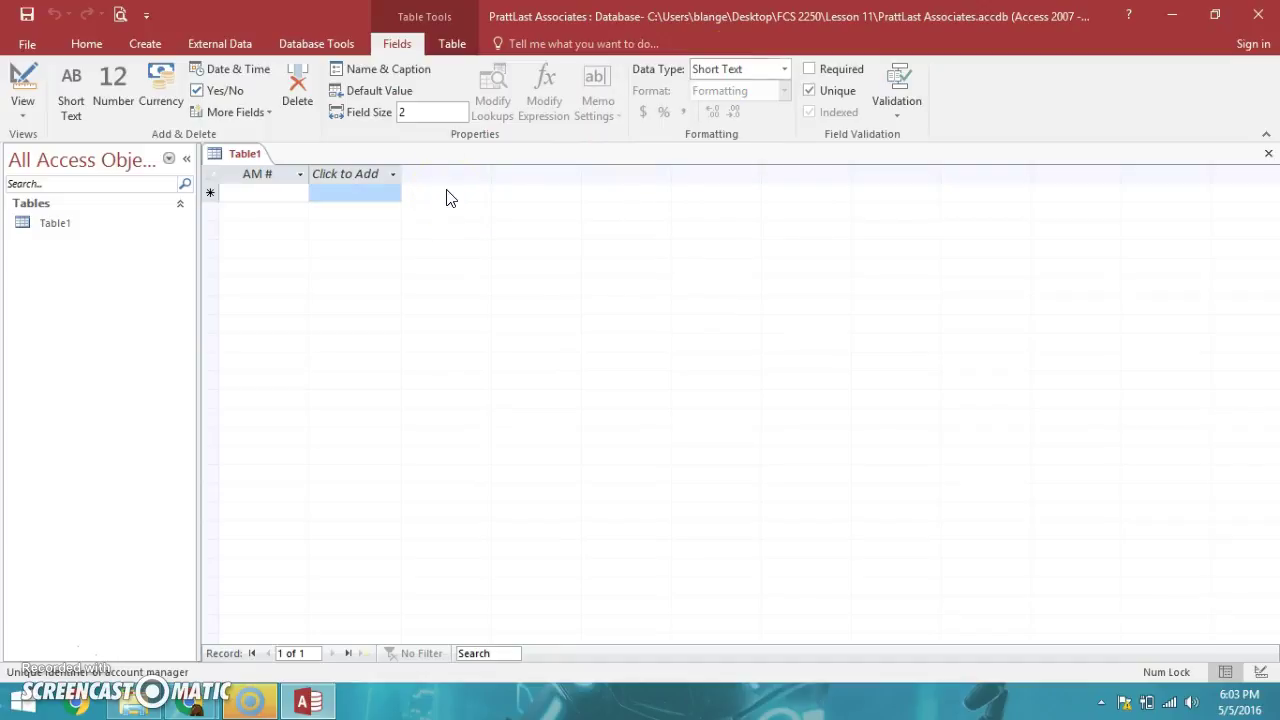
Step: Add a Short Text field named Last Name with a field size of 15
{"action": "left_click", "coordinate": [349, 174]}
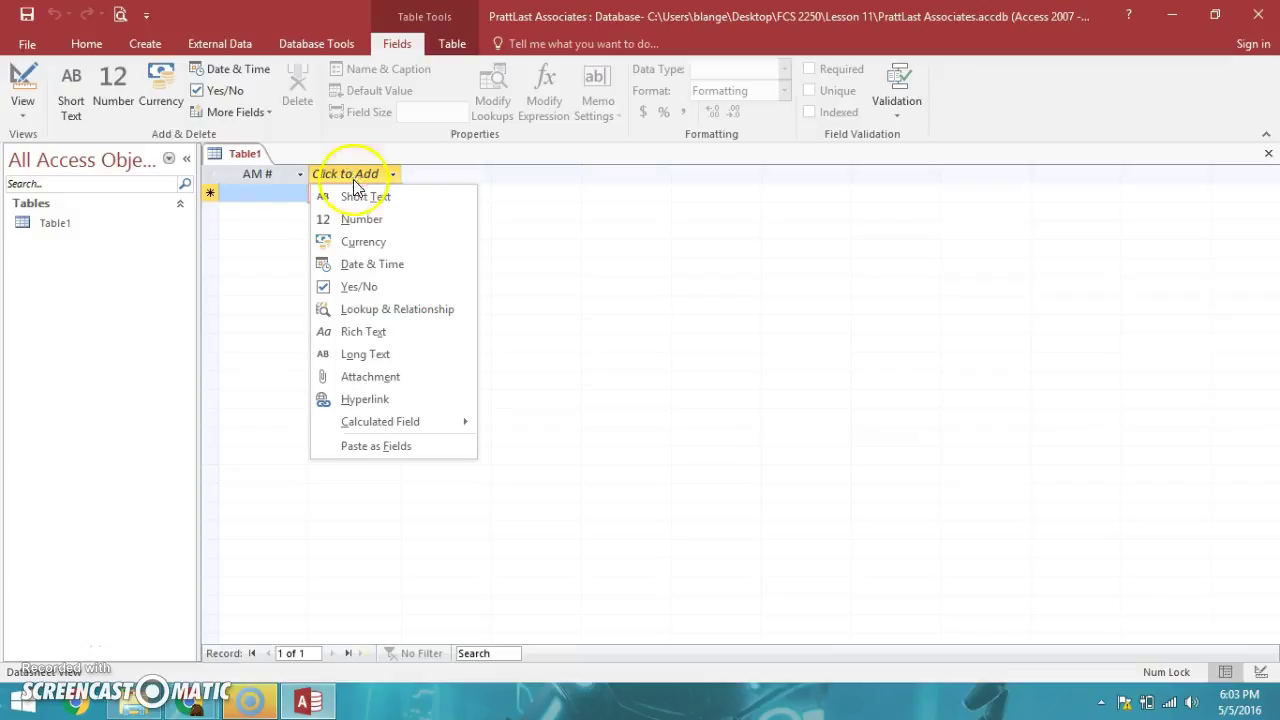
{"action": "left_click", "coordinate": [358, 196]}
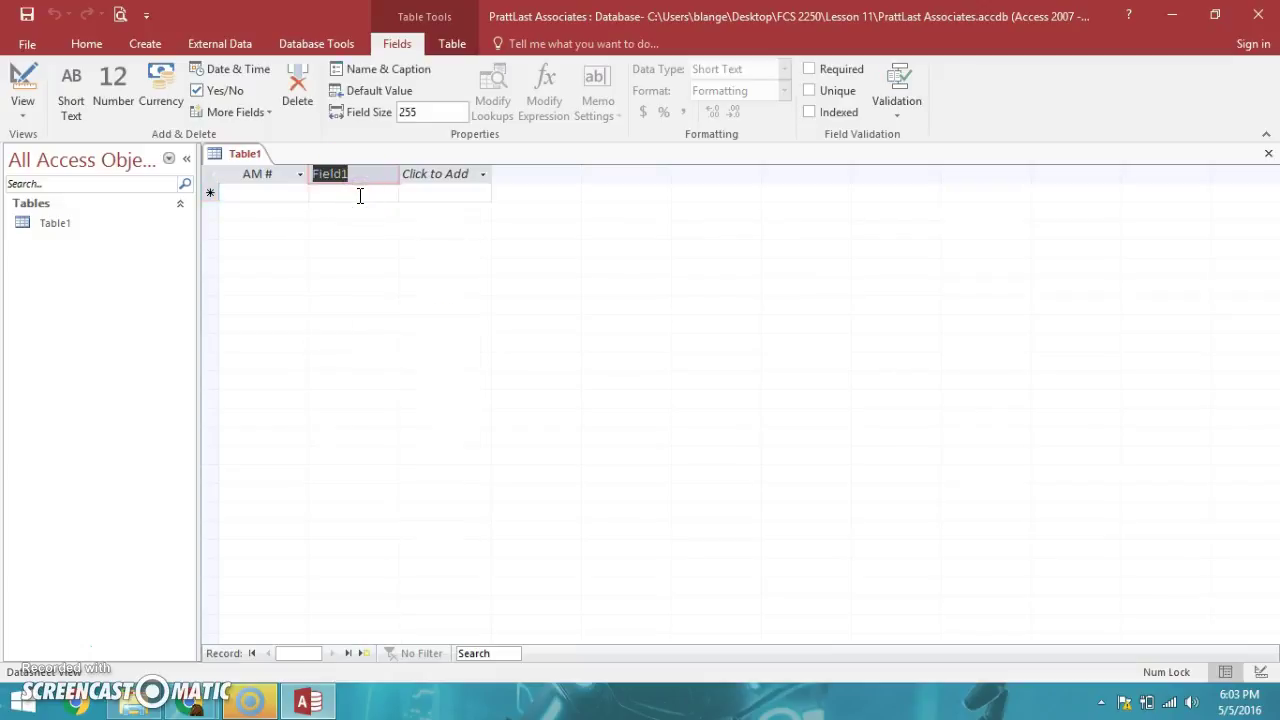
{"action": "type", "text": "Last Name"}
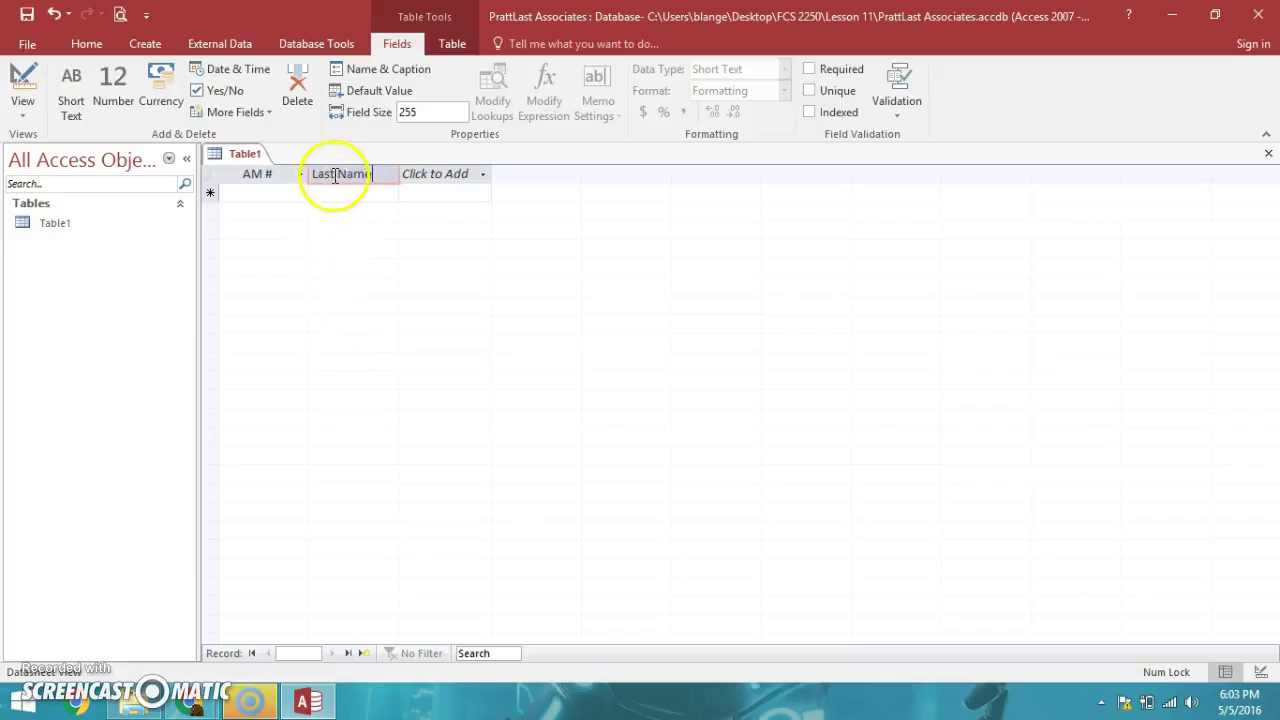
{"action": "key", "text": "Return"}
{"action": "left_click", "coordinate": [357, 196]}
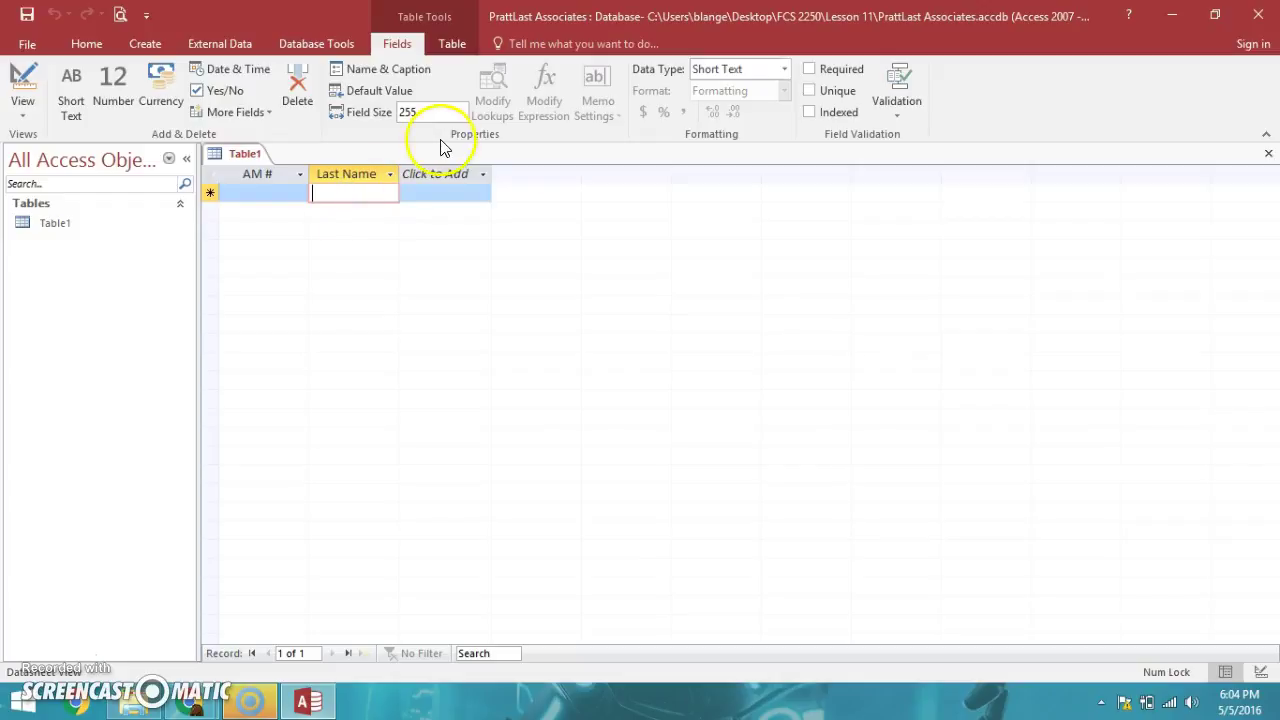
{"action": "double_click", "coordinate": [420, 113]}
{"action": "left_click_drag", "start_coordinate": [423, 113], "coordinate": [440, 133]}
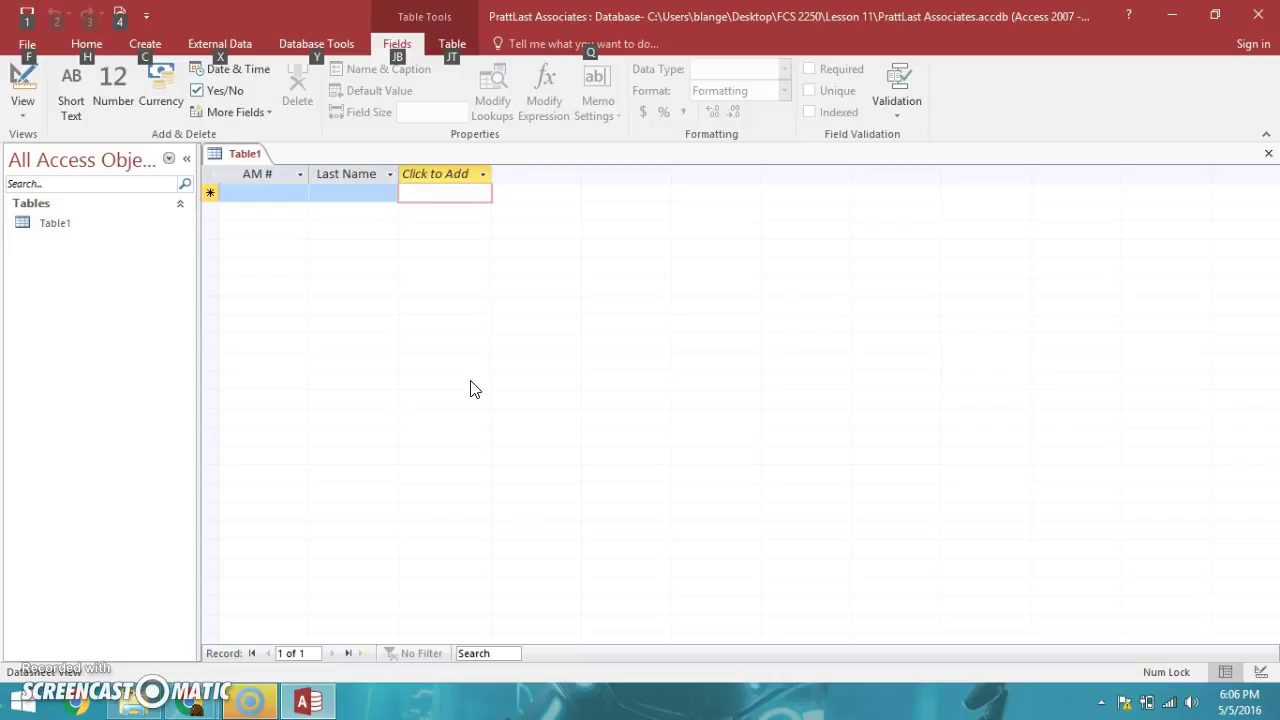
Step: Add another Short Text field after the Last Name field
{"action": "left_click", "coordinate": [437, 175]}
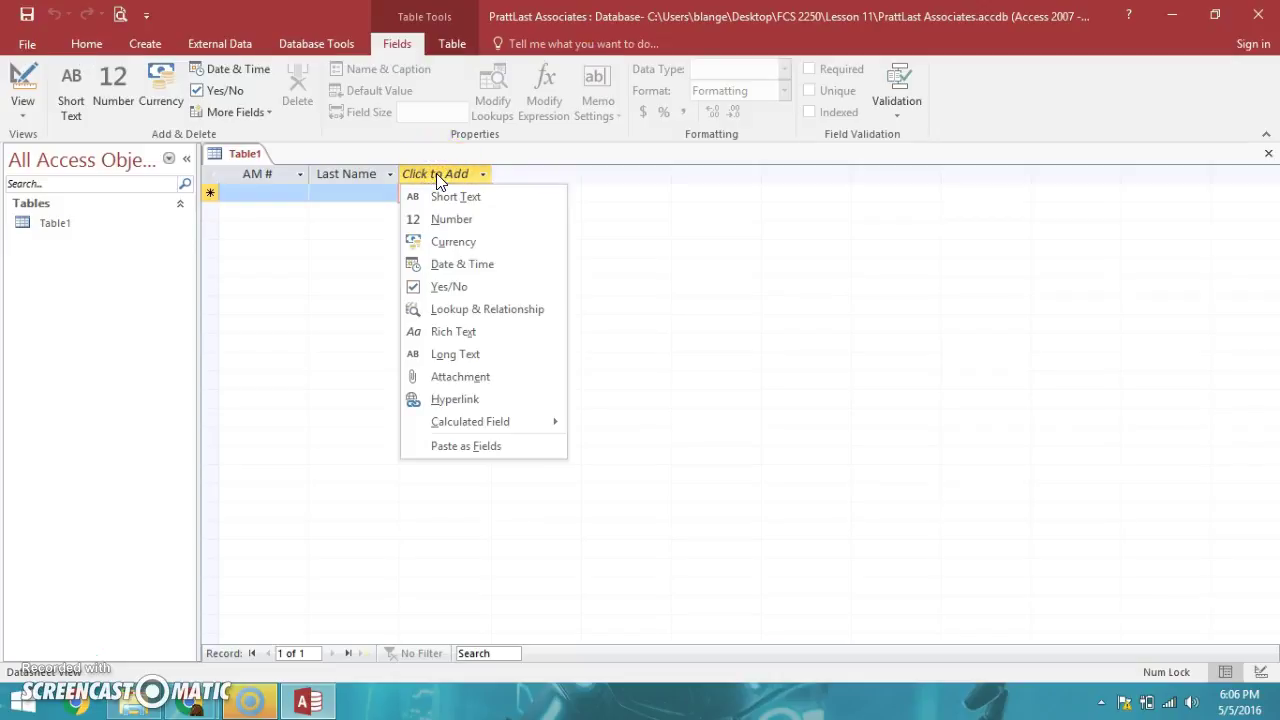
{"action": "left_click", "coordinate": [453, 197]}
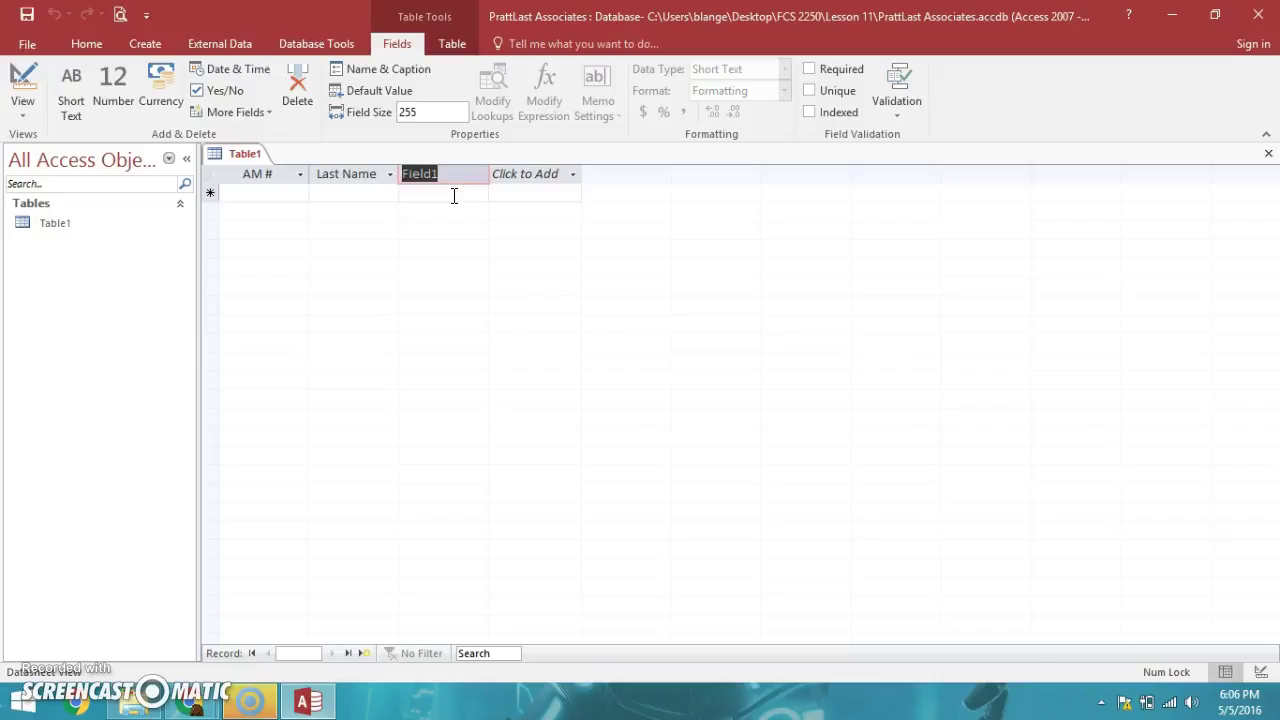
Step: Review the data type, format and field size of every field in the table, from AM # through Bonus Rate
{"action": "left_click", "coordinate": [261, 176]}
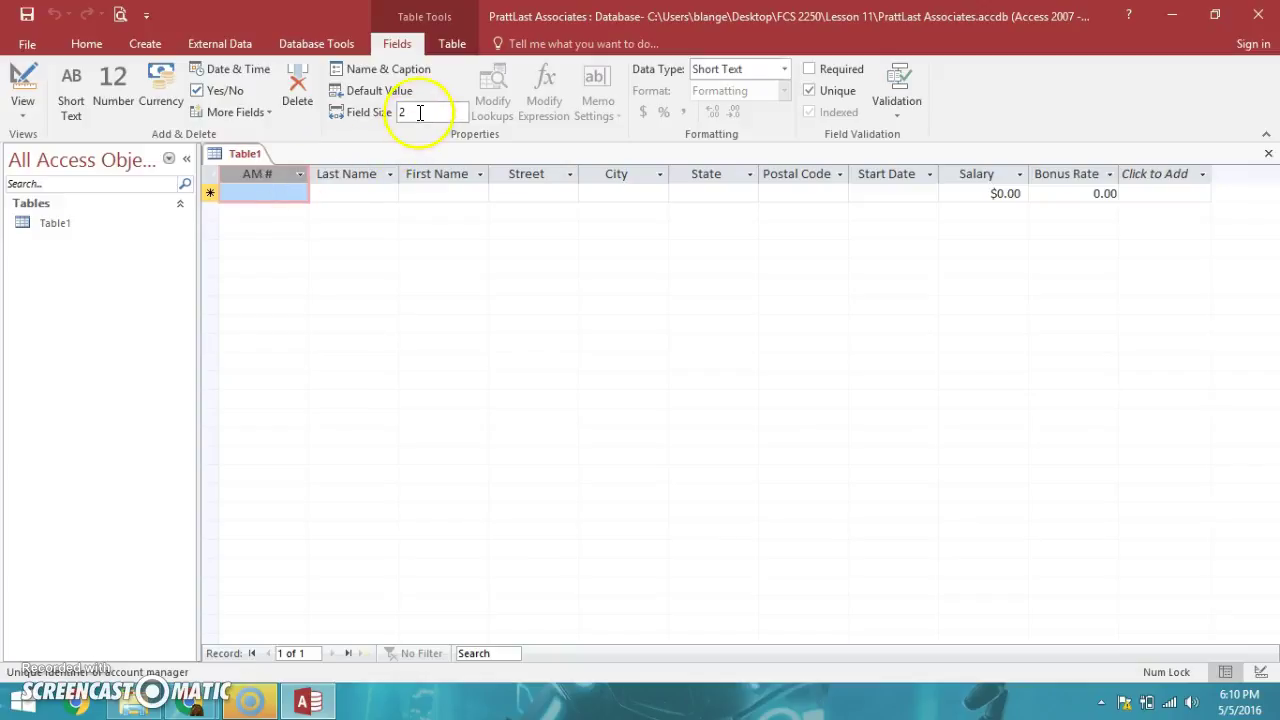
{"action": "left_click", "coordinate": [348, 178]}
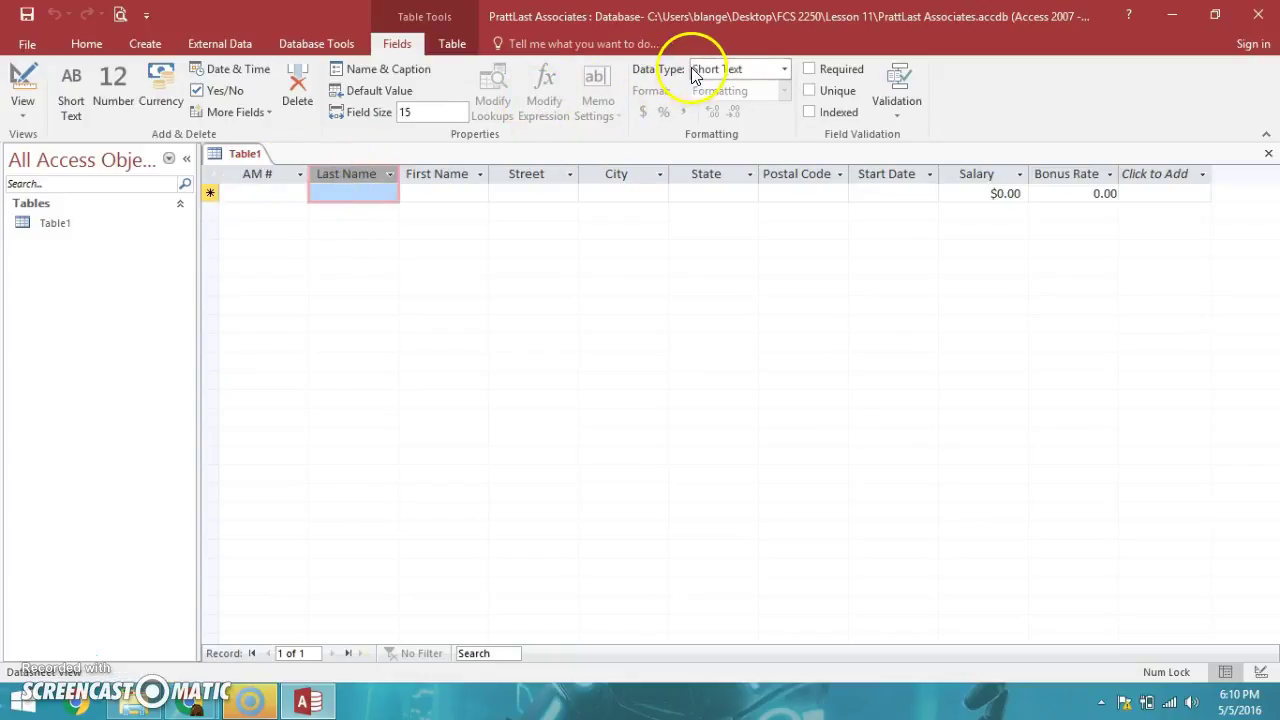
{"action": "left_click", "coordinate": [444, 180]}
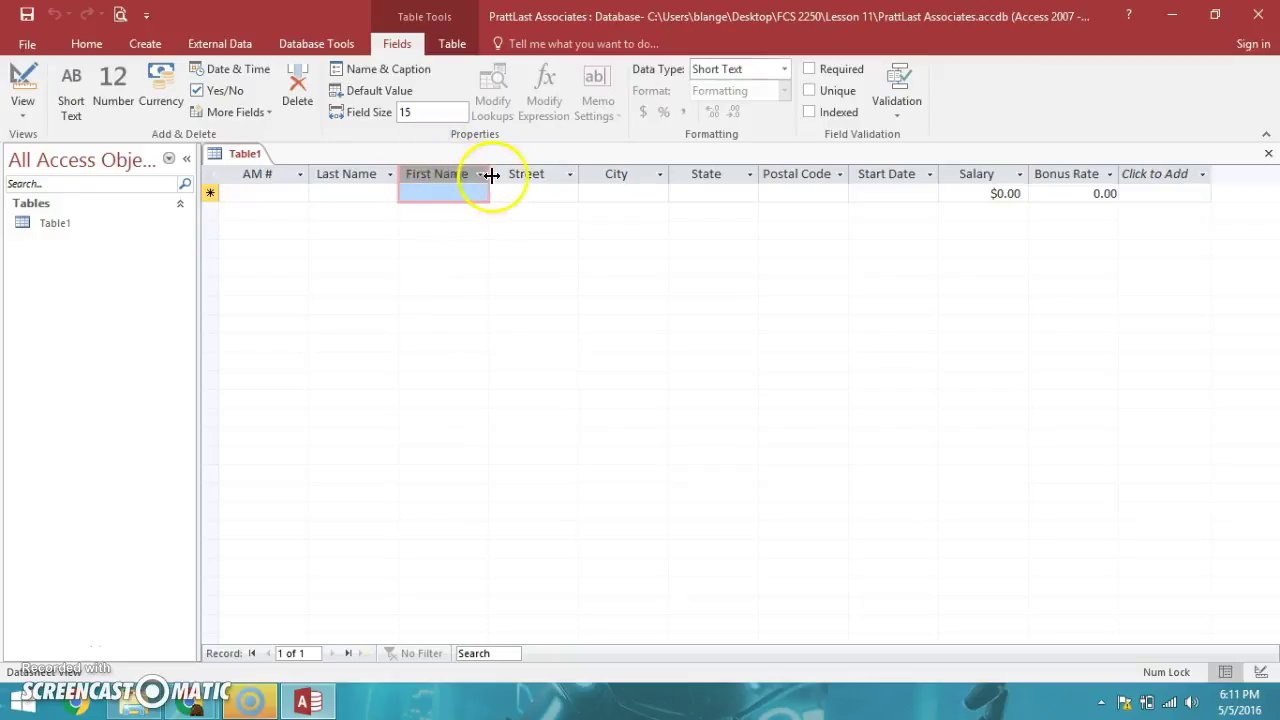
{"action": "left_click", "coordinate": [524, 175]}
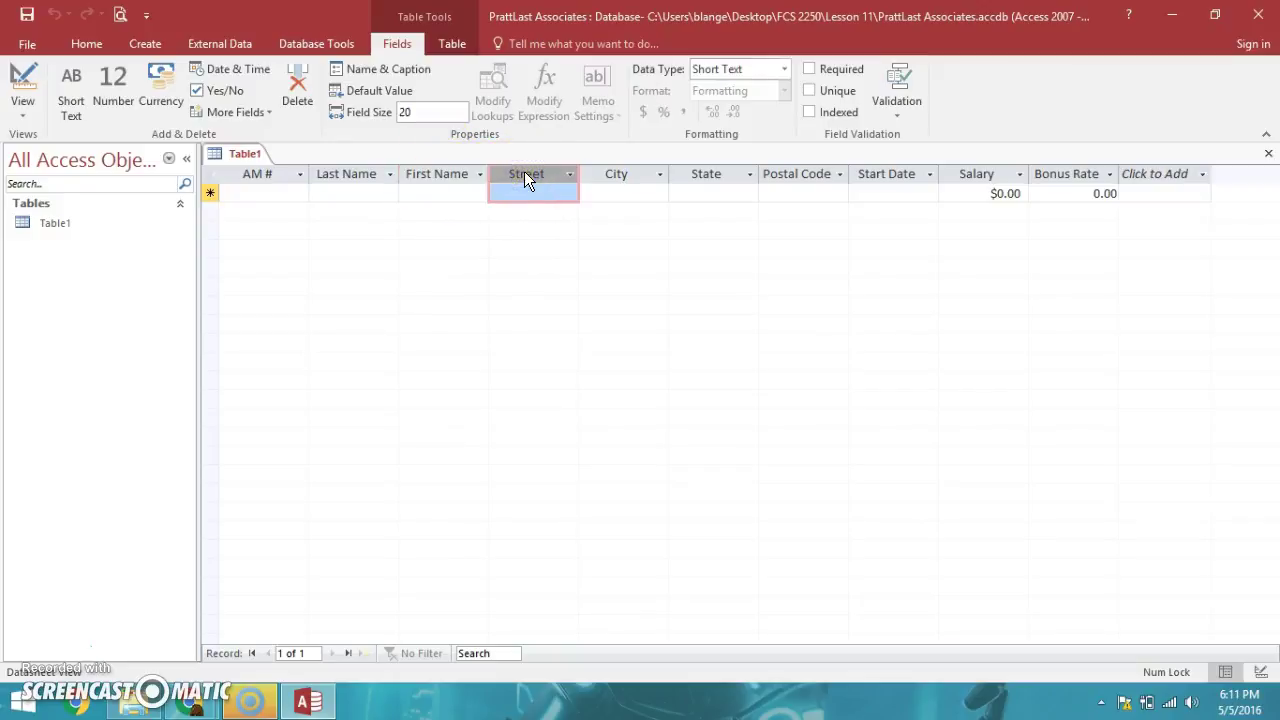
{"action": "left_click_drag", "start_coordinate": [594, 174], "coordinate": [618, 174]}
{"action": "left_click", "coordinate": [618, 174]}
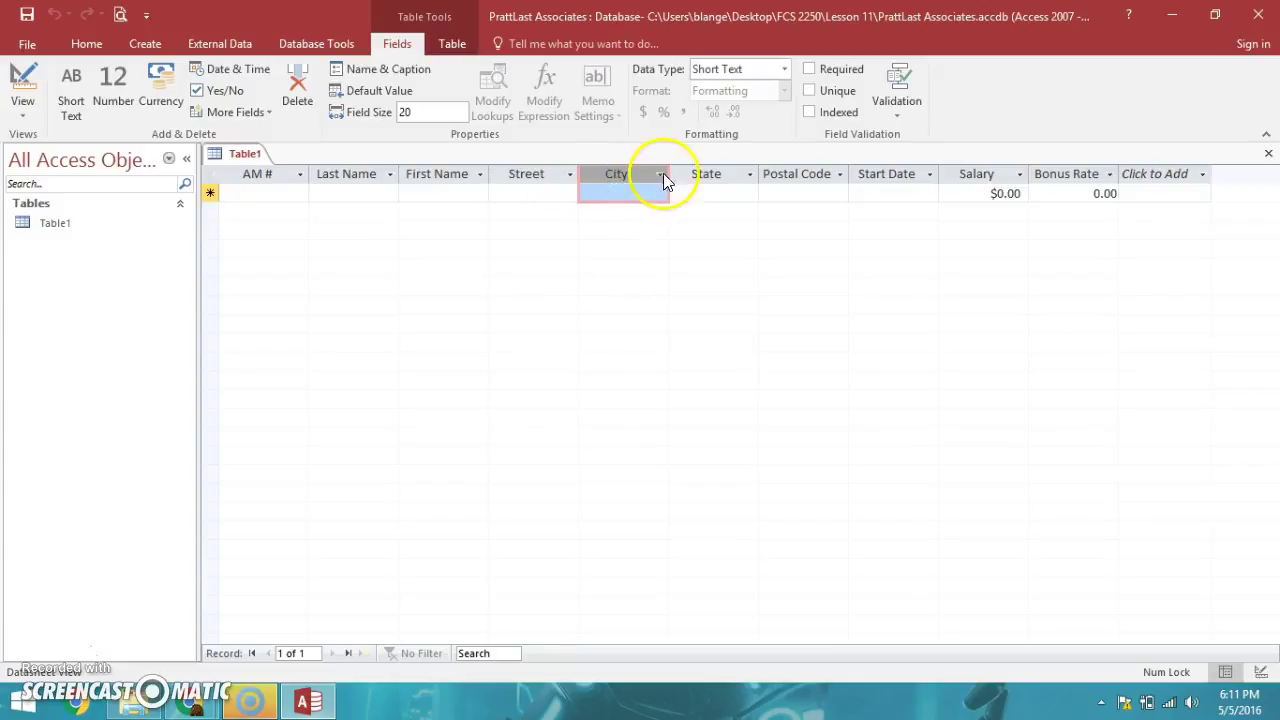
{"action": "left_click", "coordinate": [718, 174]}
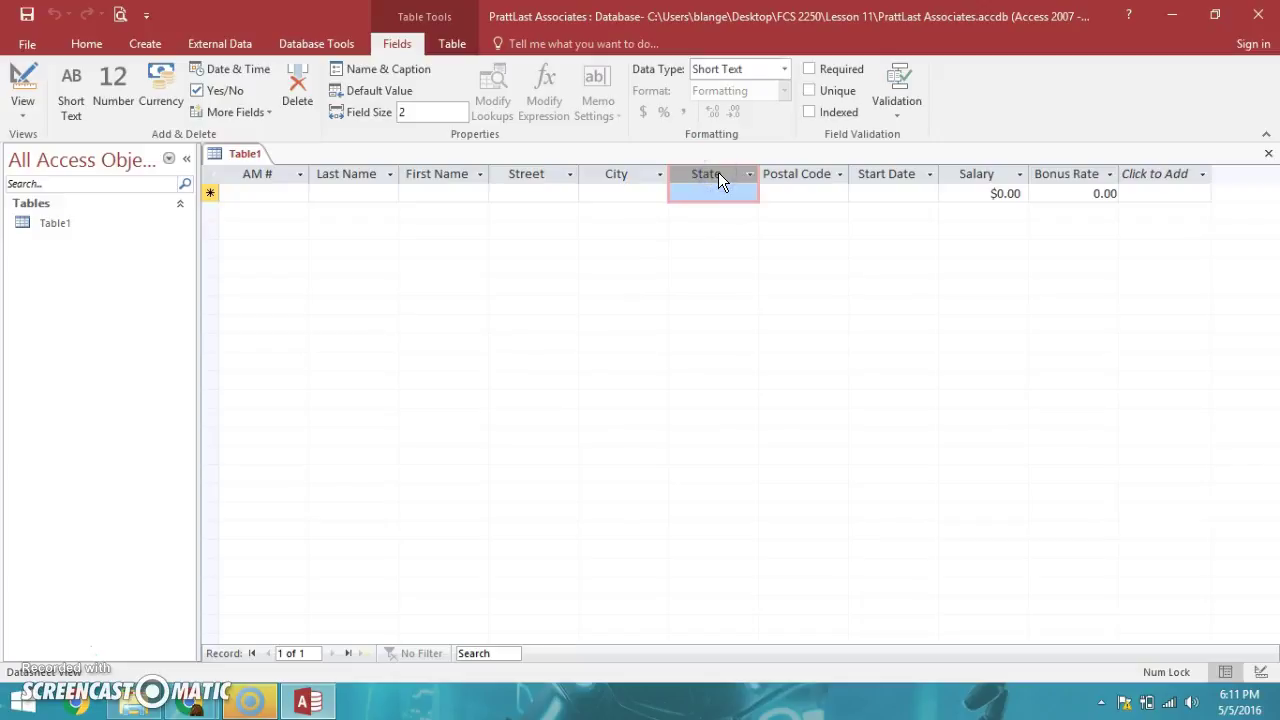
{"action": "left_click", "coordinate": [793, 174]}
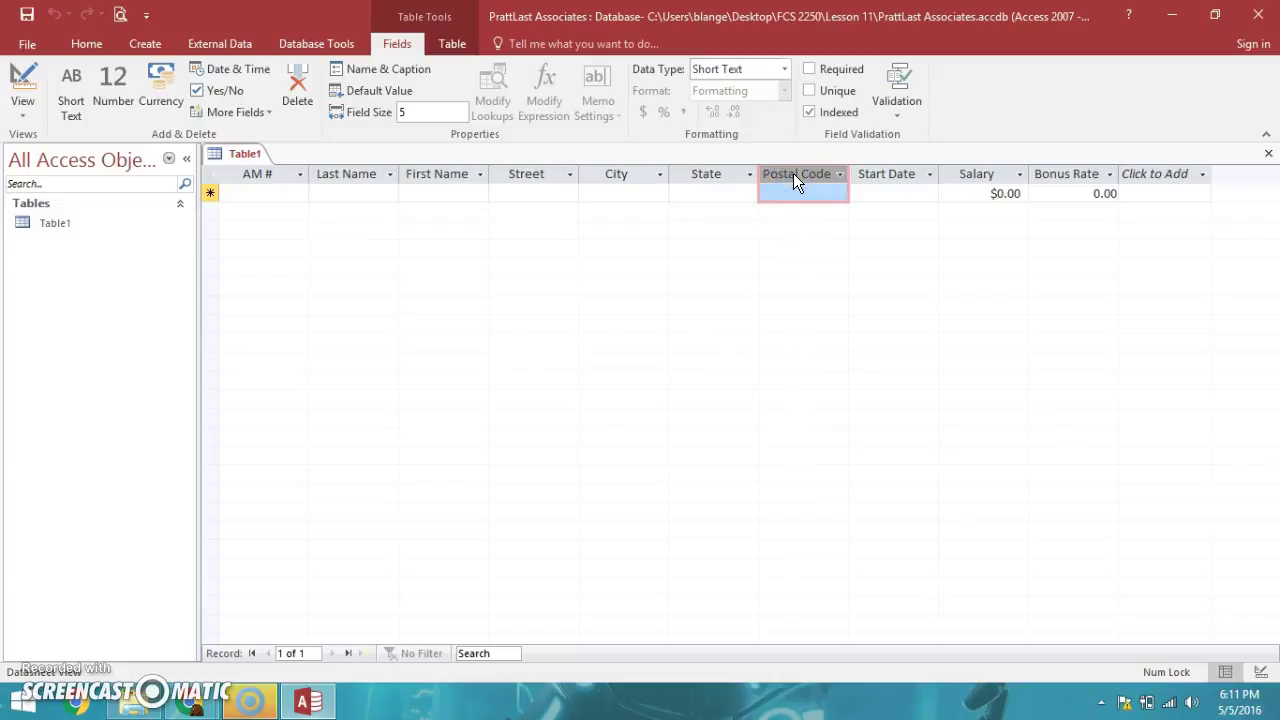
{"action": "left_click", "coordinate": [898, 174]}
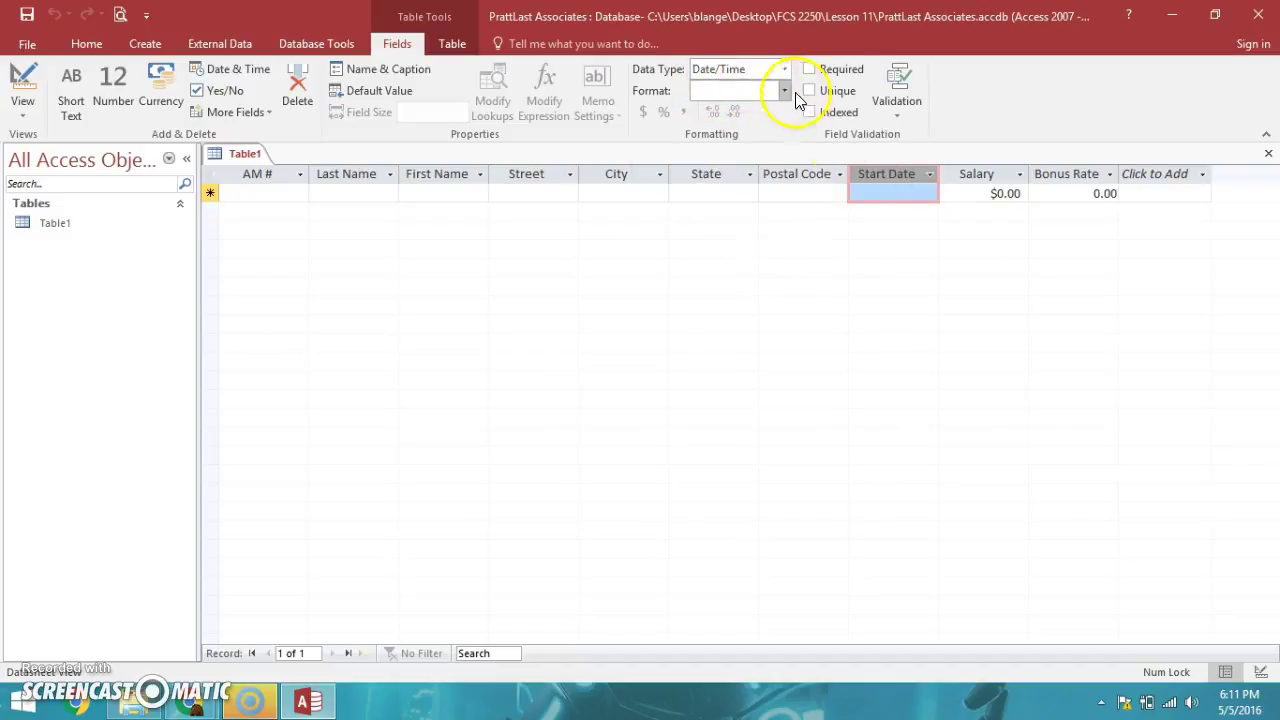
{"action": "left_click", "coordinate": [978, 176]}
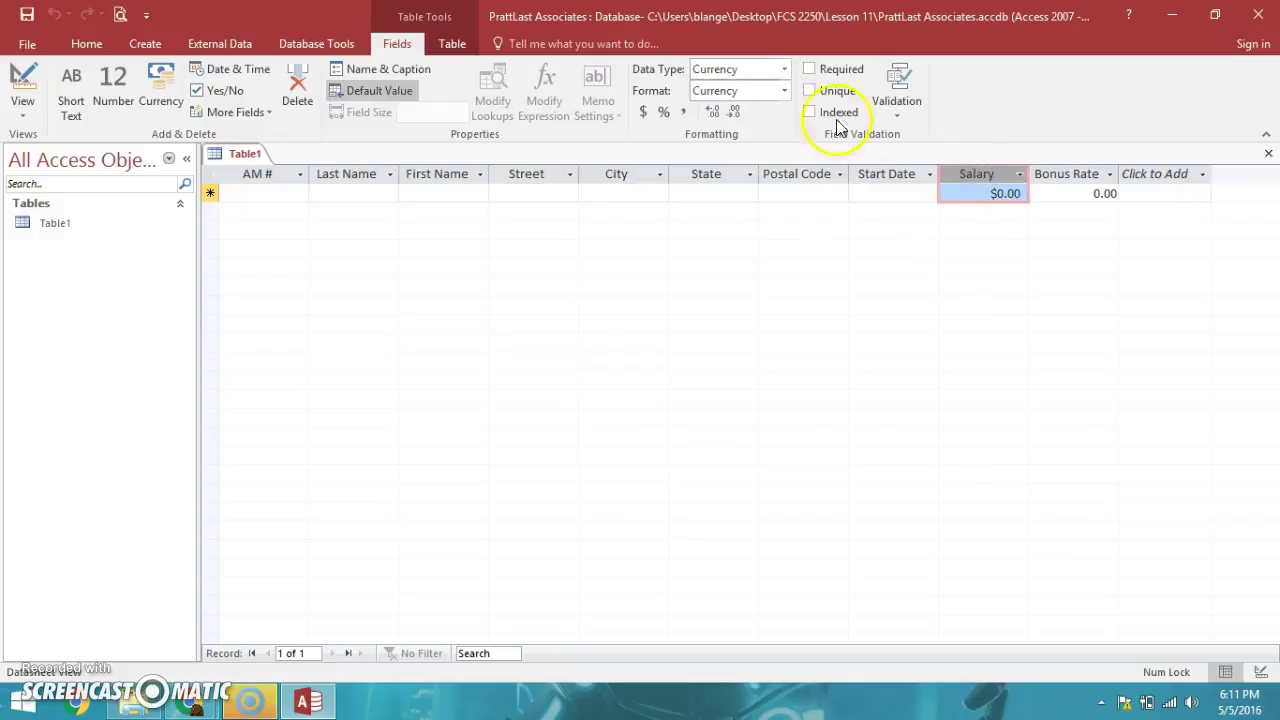
{"action": "left_click", "coordinate": [1063, 173]}
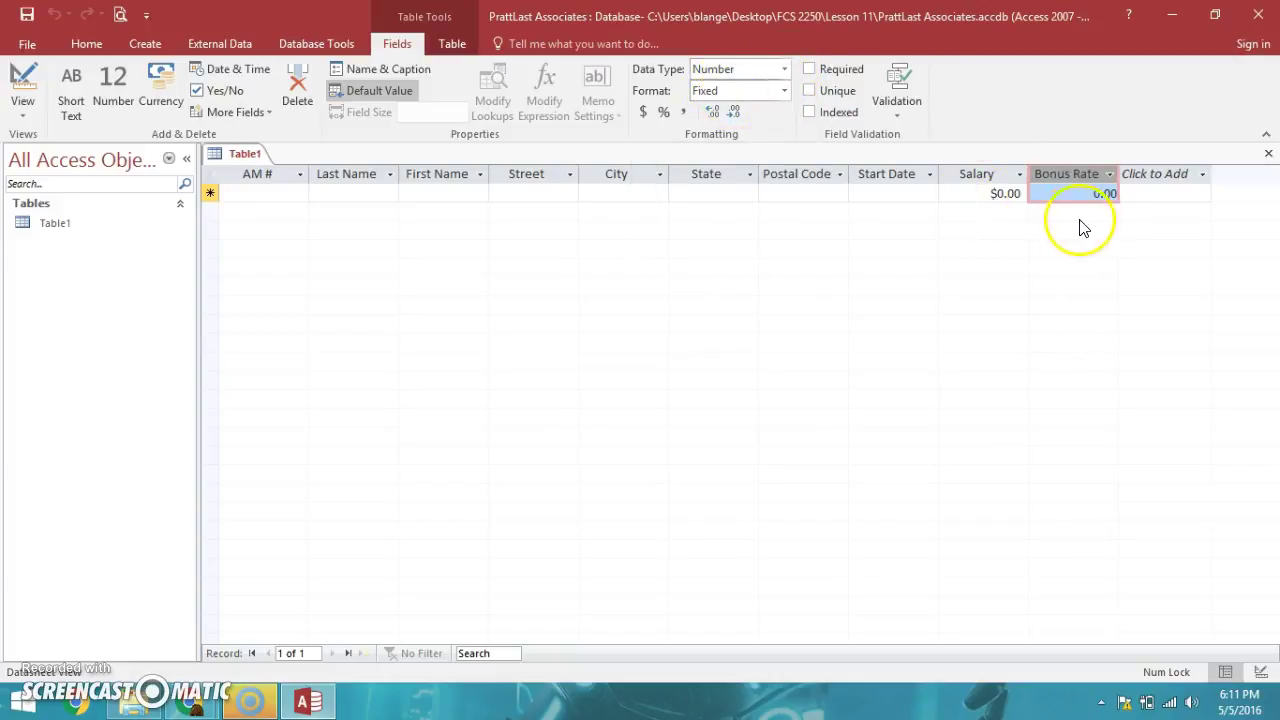
Step: Try increasing and decreasing the number of decimal places in the Bonus Rate field
{"action": "left_click", "coordinate": [714, 110]}
{"action": "left_click", "coordinate": [734, 112]}
{"action": "left_click", "coordinate": [733, 112]}
{"action": "left_click", "coordinate": [734, 112]}
{"action": "left_click", "coordinate": [712, 110]}
{"action": "left_click", "coordinate": [711, 108]}
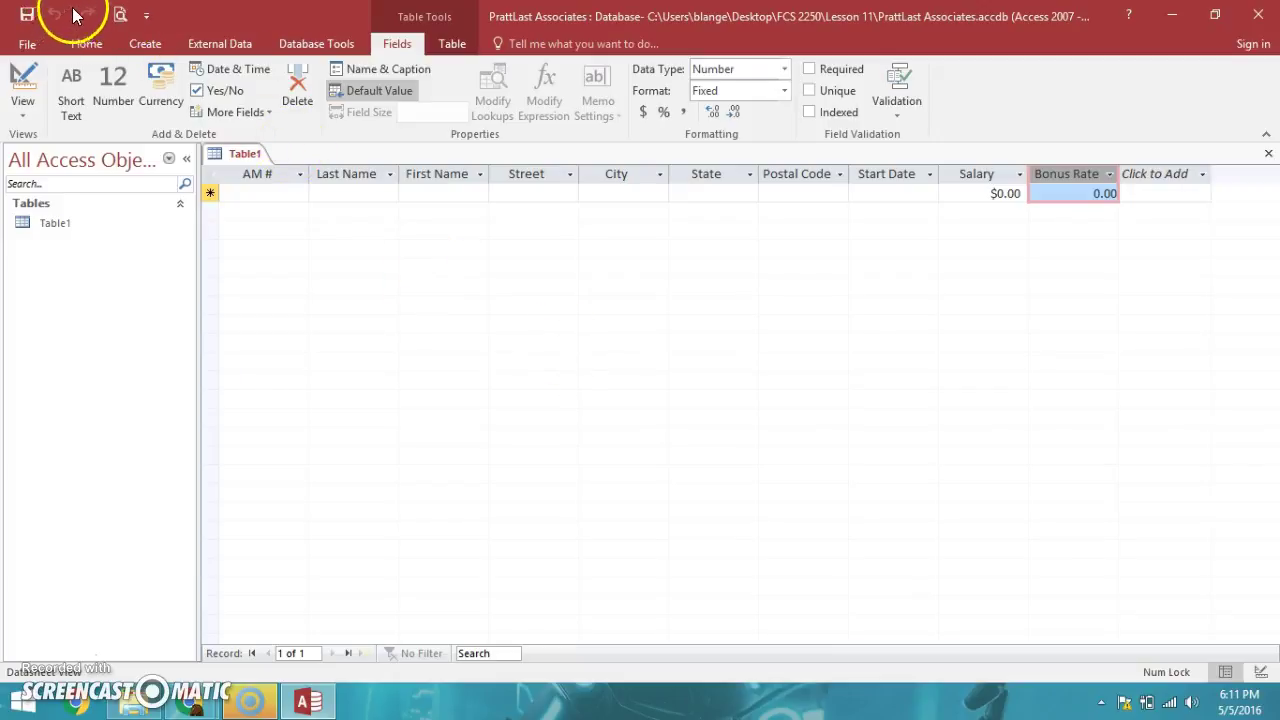
Step: Save the table under the name Account Manager
{"action": "left_click", "coordinate": [27, 15]}
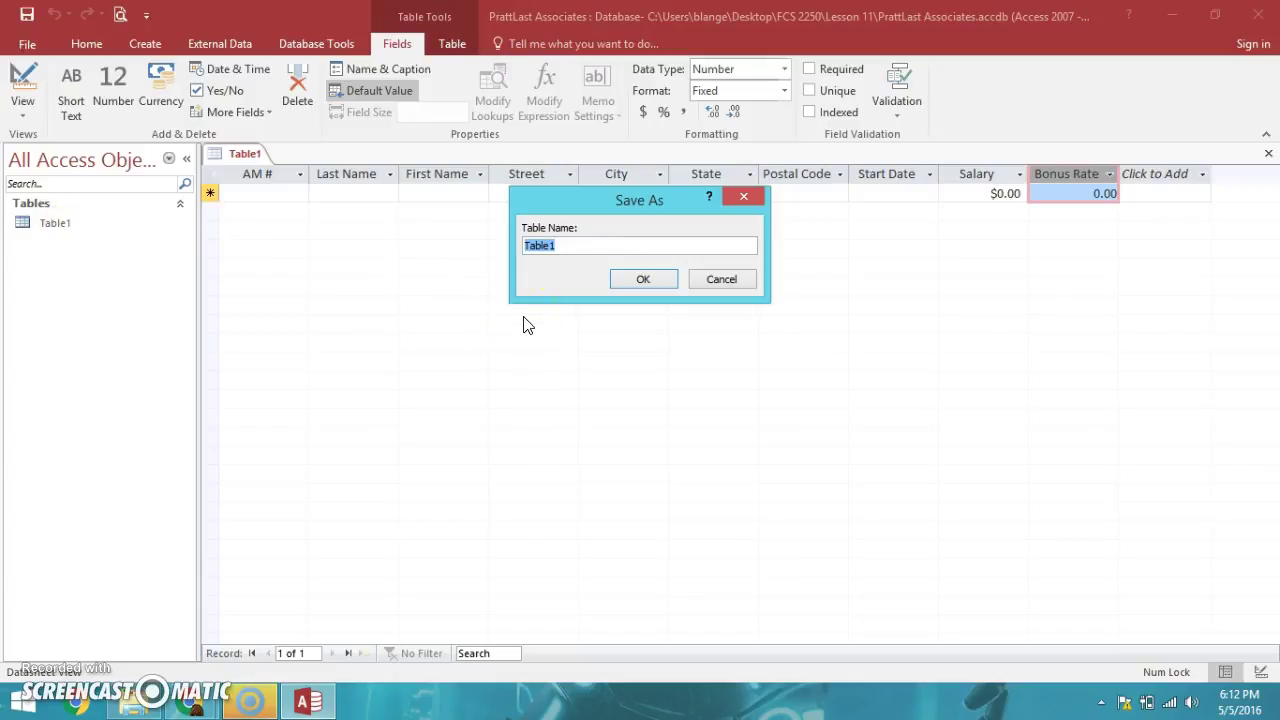
{"action": "type", "text": "Account Manager"}
{"action": "left_click", "coordinate": [650, 279]}
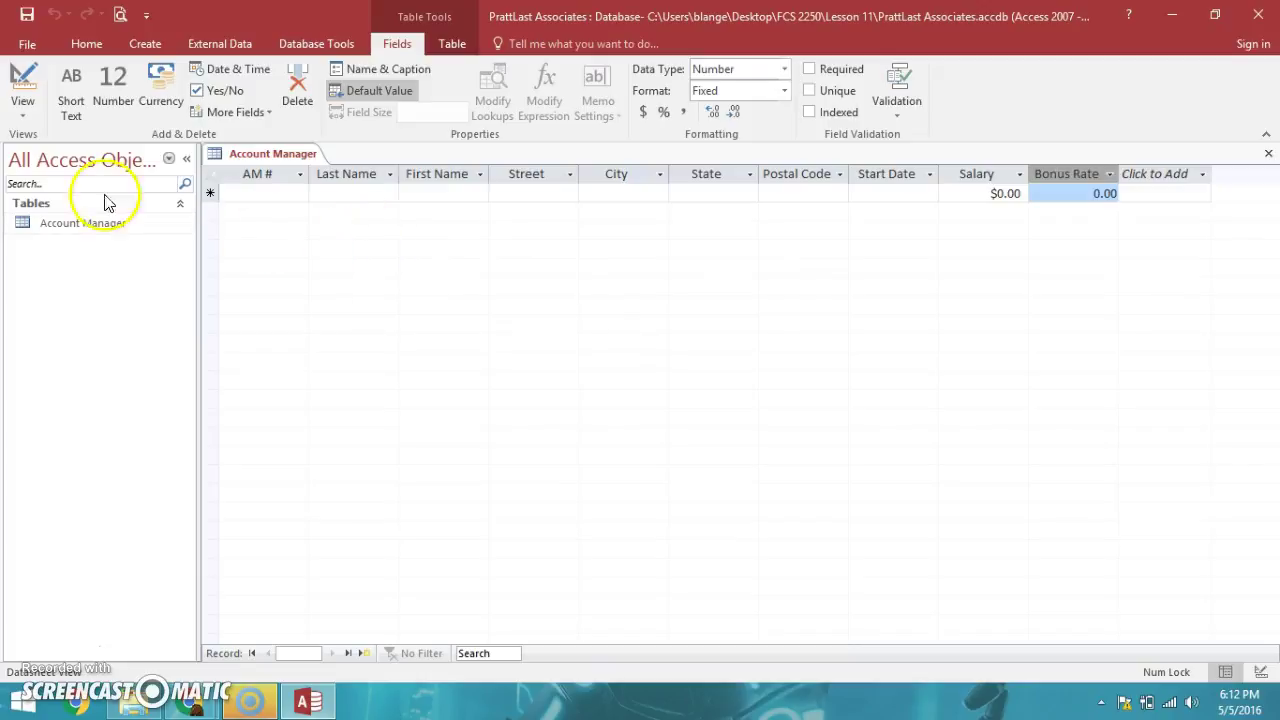
Step: Examine the properties of the Account Manager table's fields in Design View, from Account Manager Number to Bonus Rate, and return to Datasheet View
{"action": "left_click", "coordinate": [30, 114]}
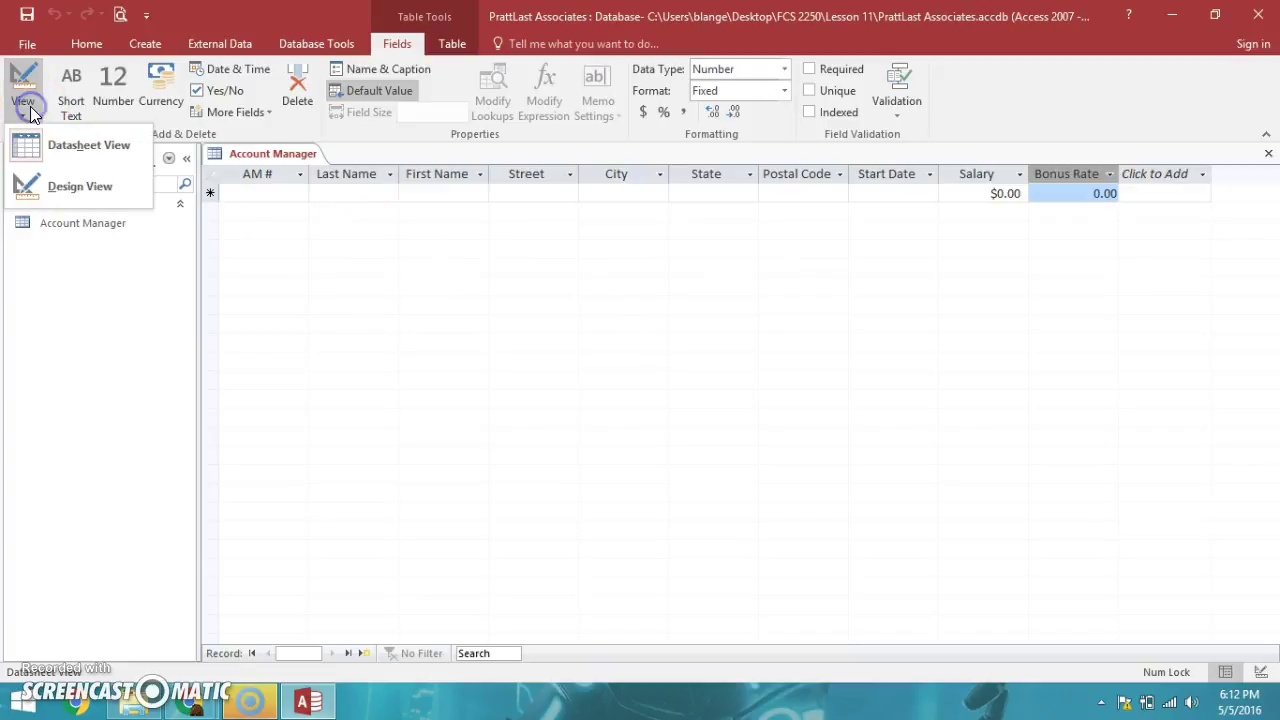
{"action": "left_click", "coordinate": [53, 186]}
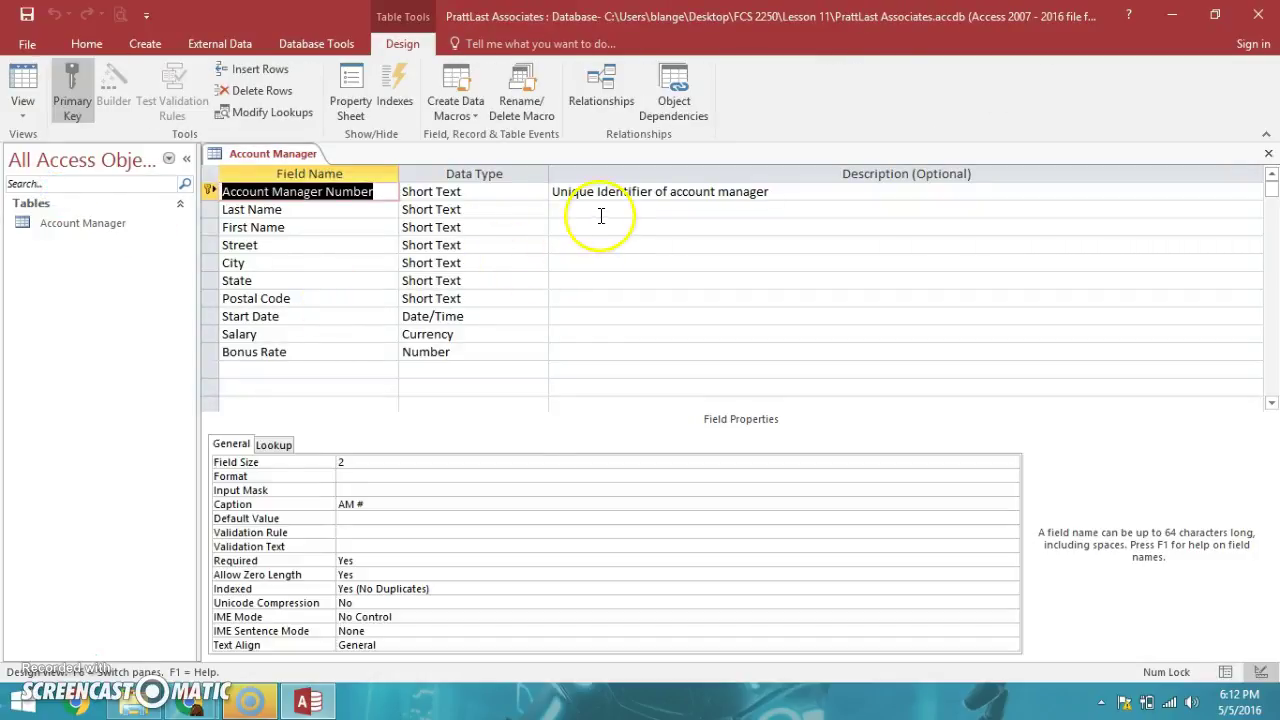
{"action": "left_click", "coordinate": [308, 213]}
{"action": "left_click", "coordinate": [309, 229]}
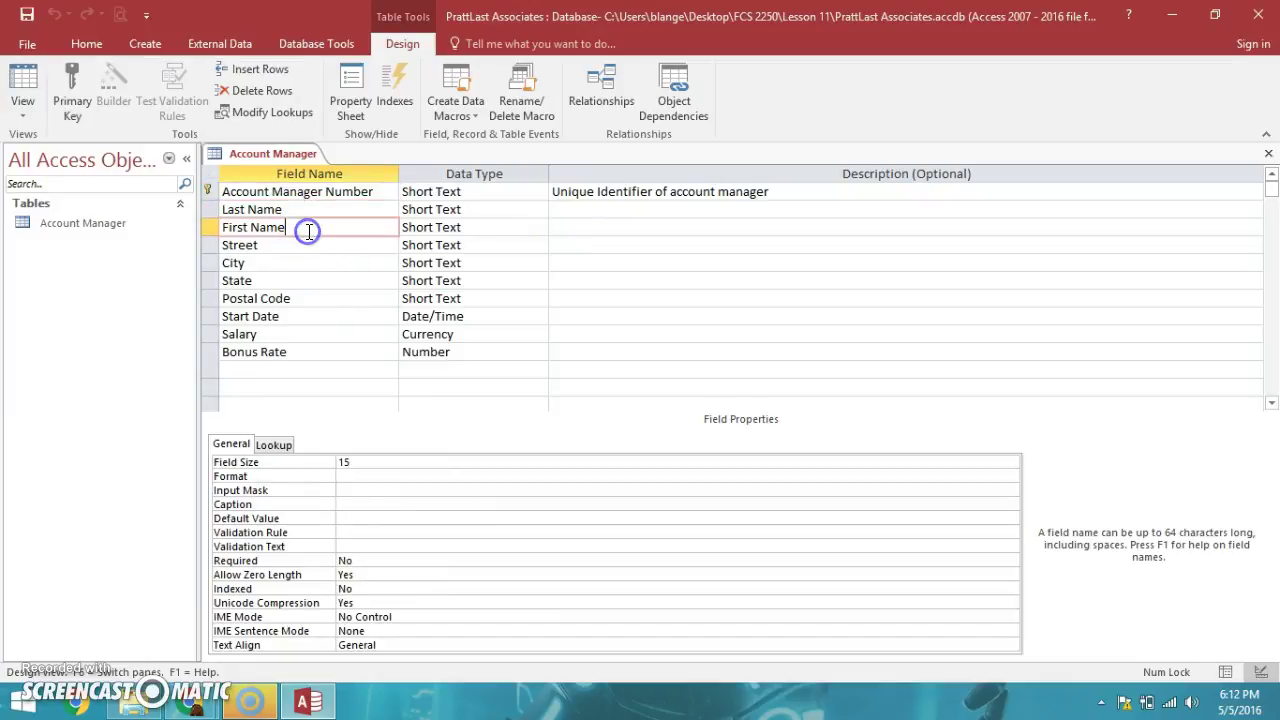
{"action": "left_click", "coordinate": [309, 245]}
{"action": "left_click", "coordinate": [309, 265]}
{"action": "left_click", "coordinate": [309, 281]}
{"action": "left_click", "coordinate": [307, 298]}
{"action": "left_click", "coordinate": [306, 317]}
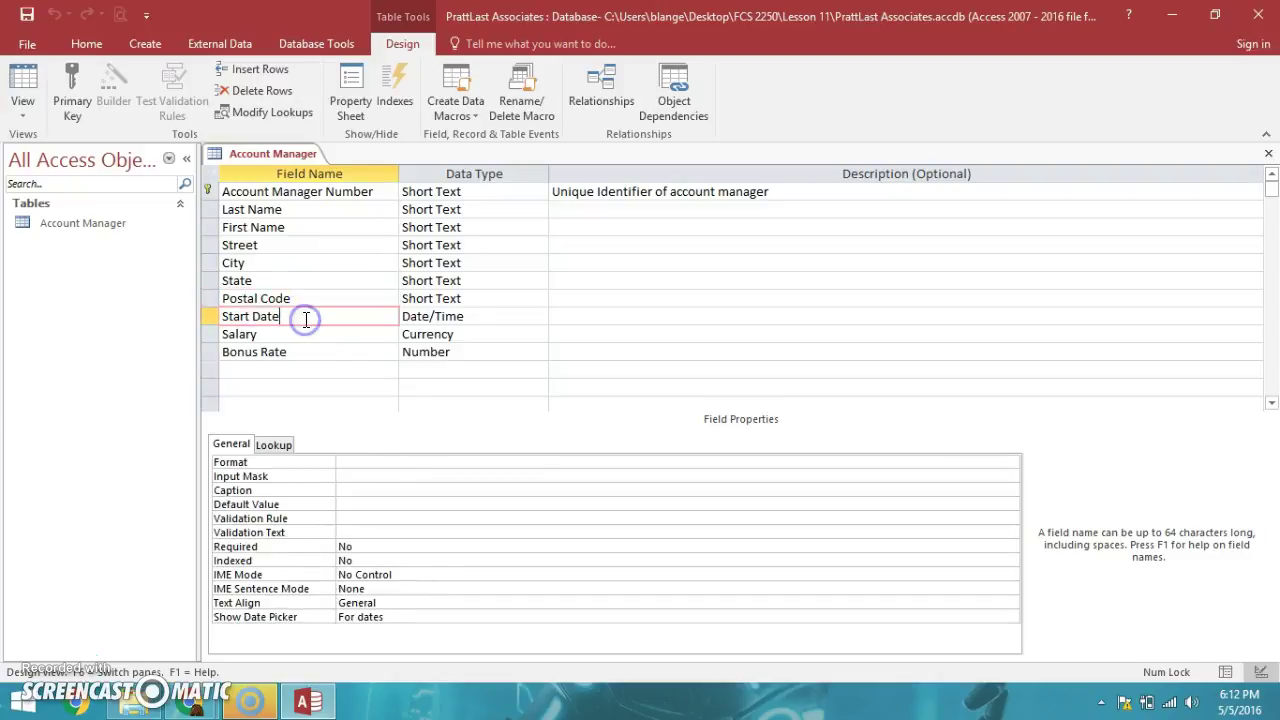
{"action": "left_click", "coordinate": [302, 338]}
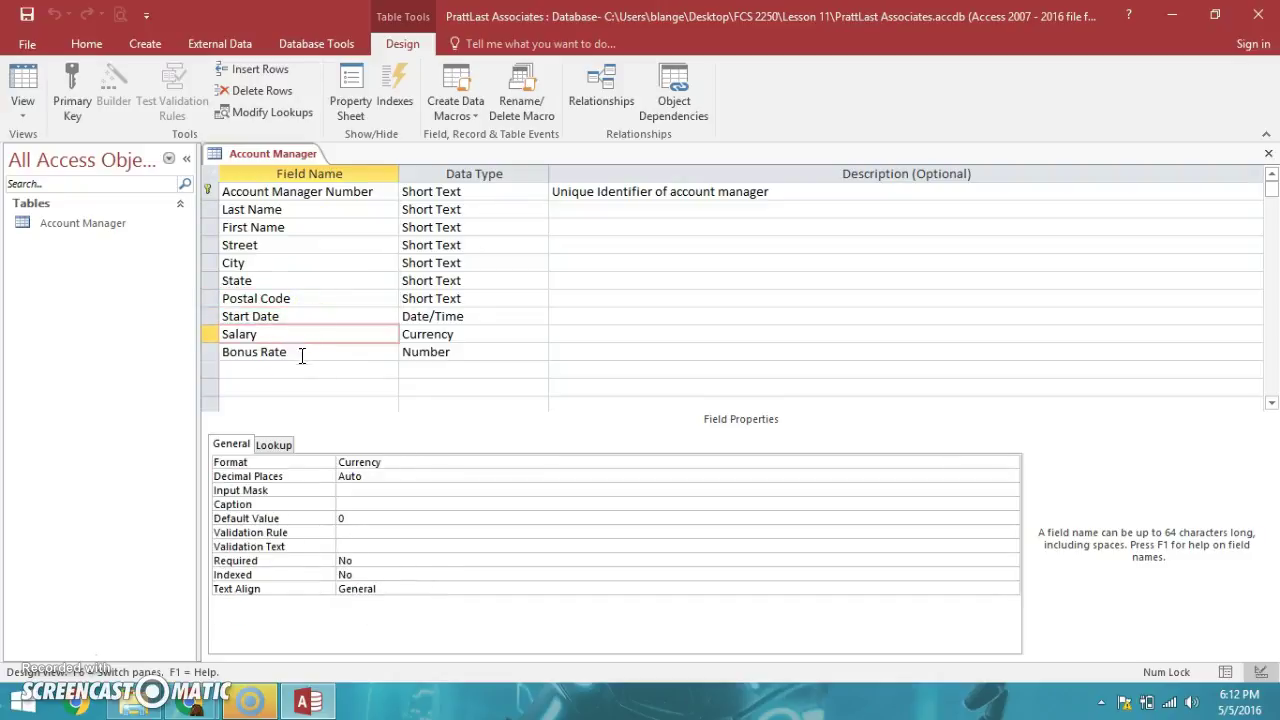
{"action": "left_click", "coordinate": [301, 356]}
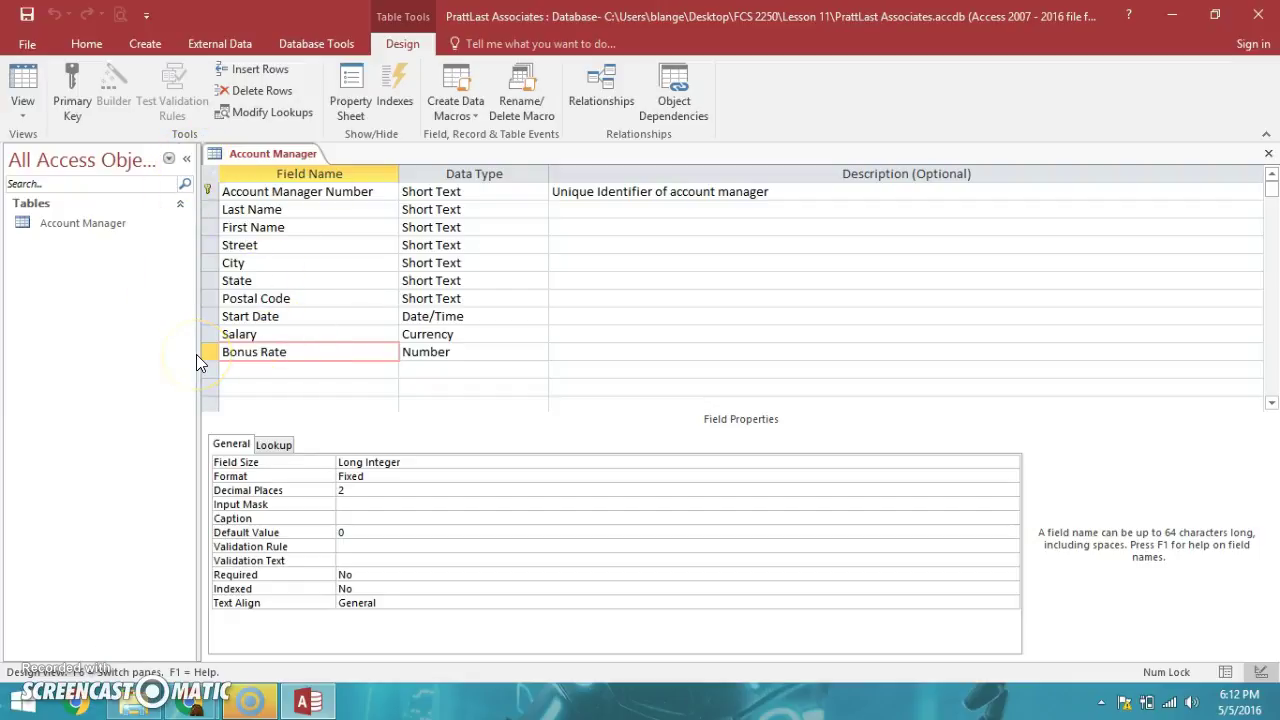
{"action": "left_click", "coordinate": [22, 106]}
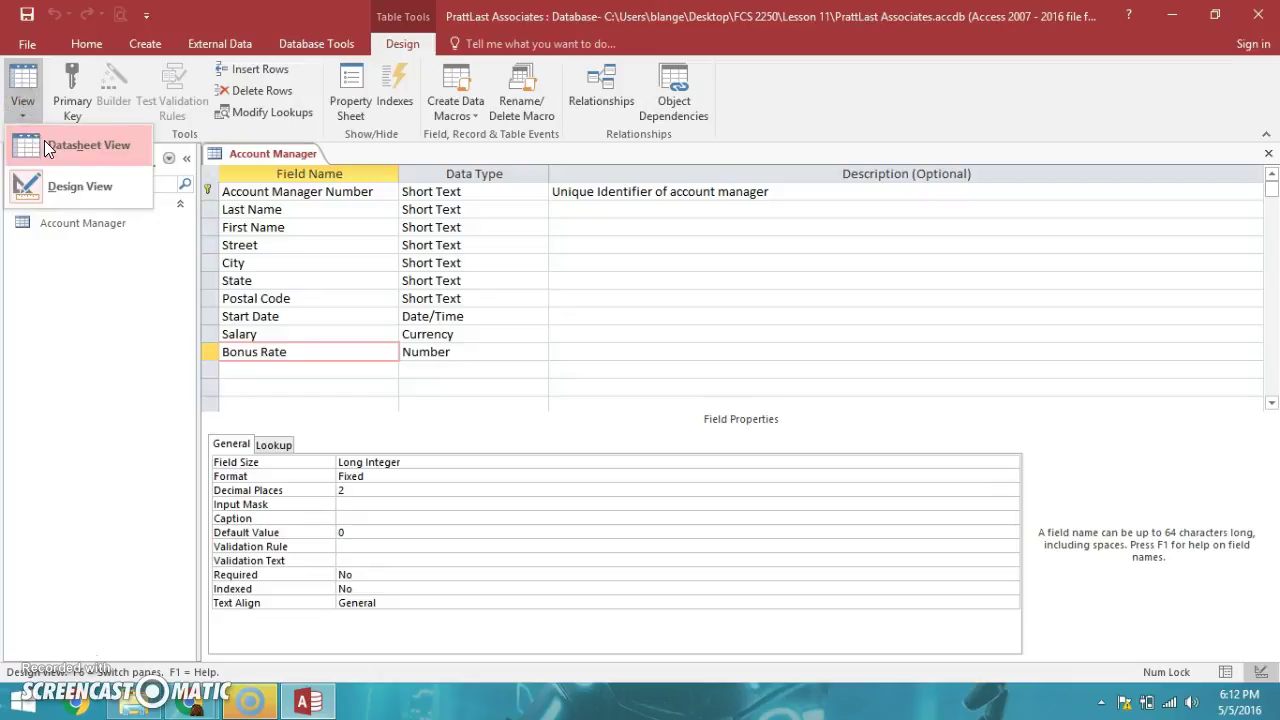
{"action": "left_click", "coordinate": [46, 146]}
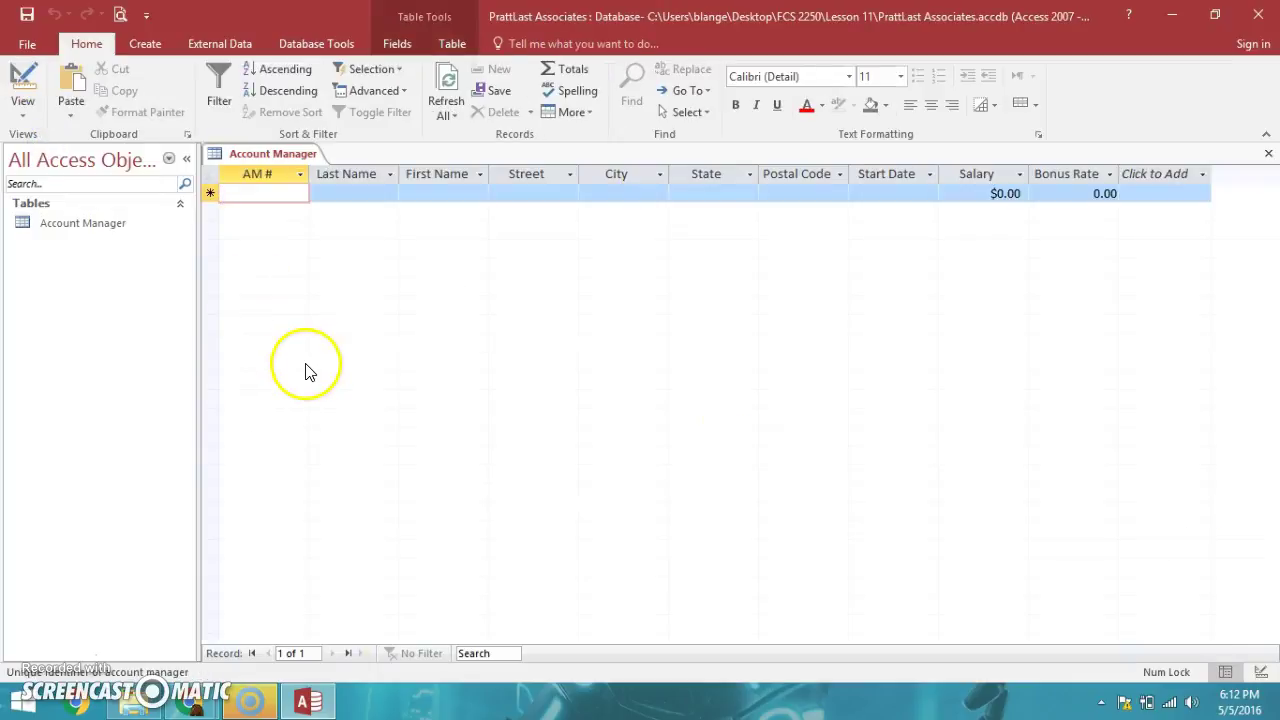